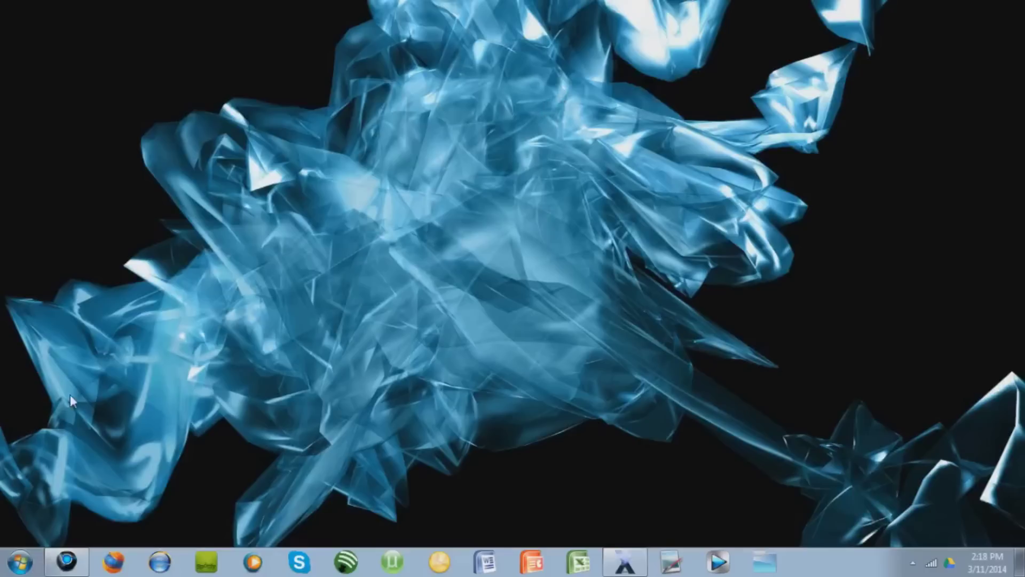
# - Download the PCSX2 1.2.1 Standalone Installer from pcsx2.net and the Ps2 Bios.rar archive from MediaFire in the web browser
pyautogui.click(67, 561)
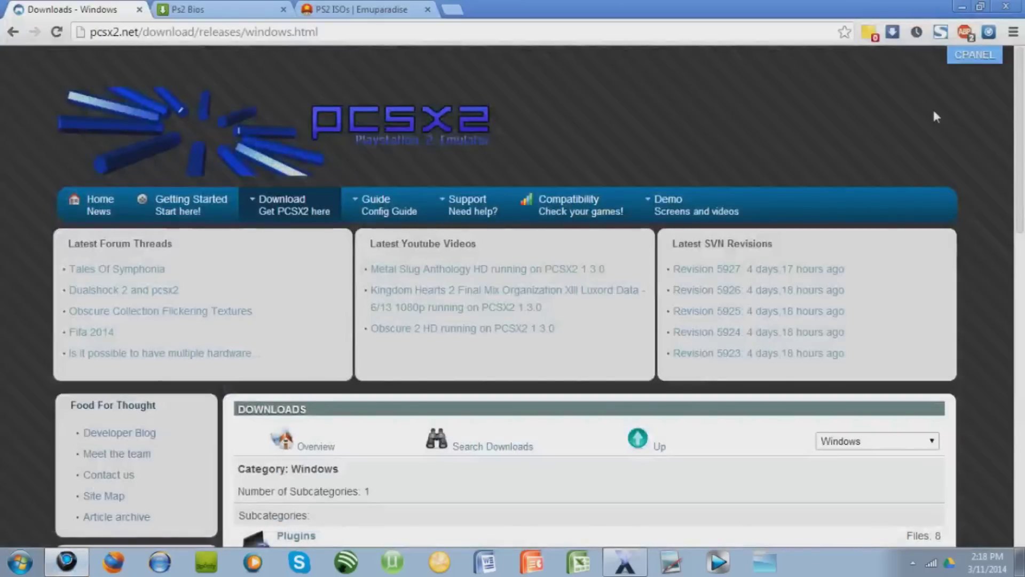
pyautogui.scroll(-5, 694, 267)
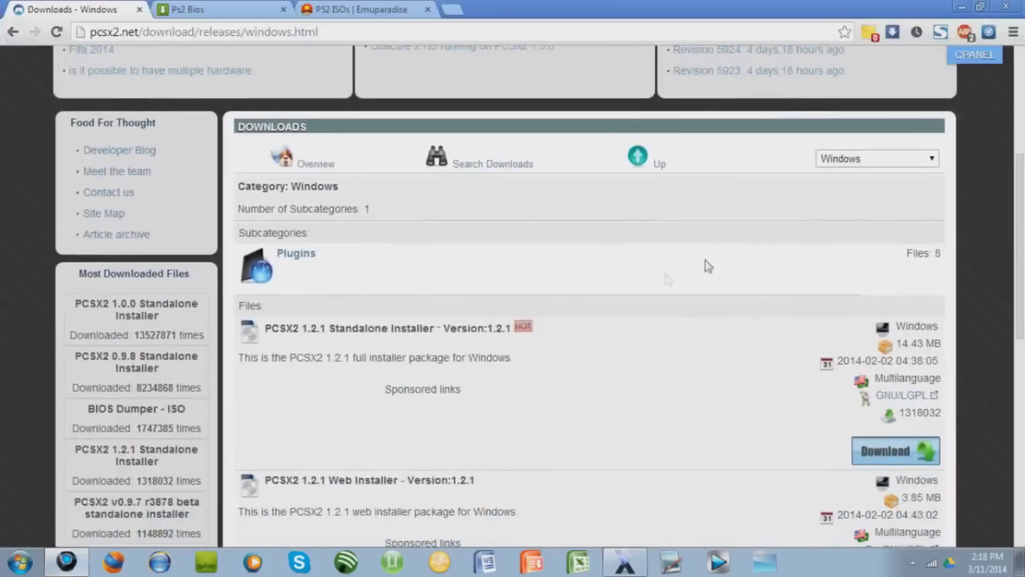
pyautogui.click(908, 455)
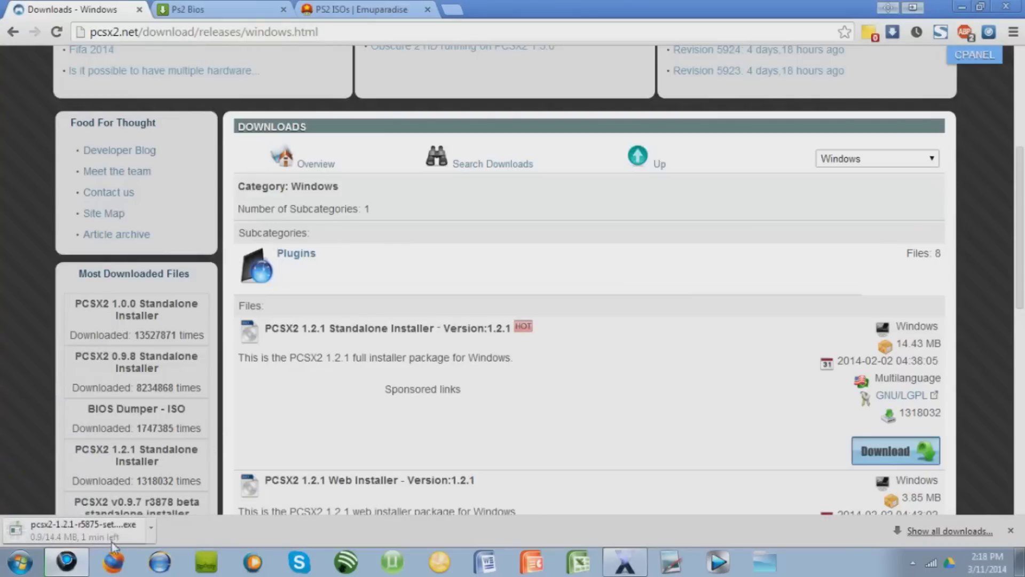
pyautogui.click(208, 4)
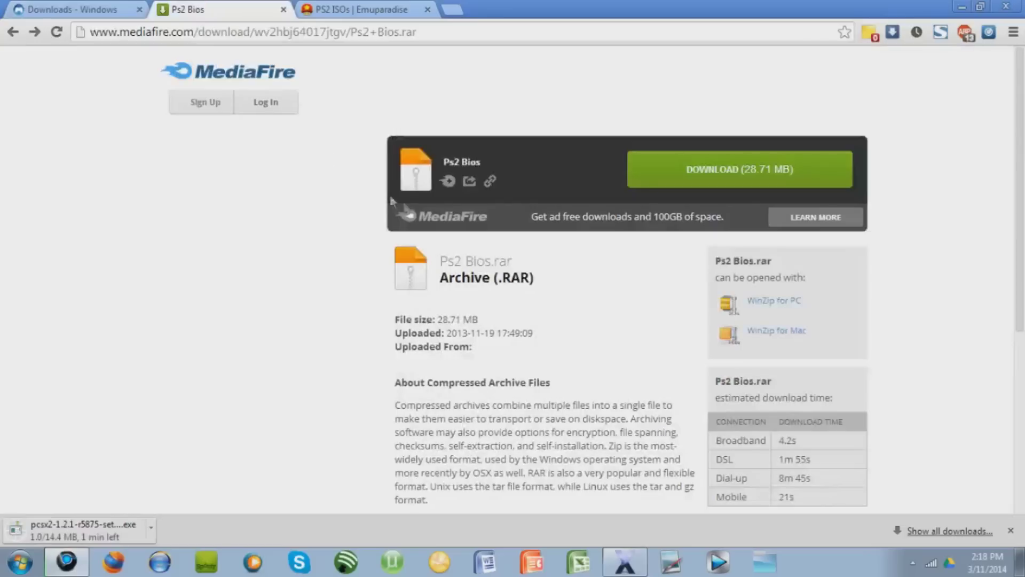
pyautogui.click(675, 181)
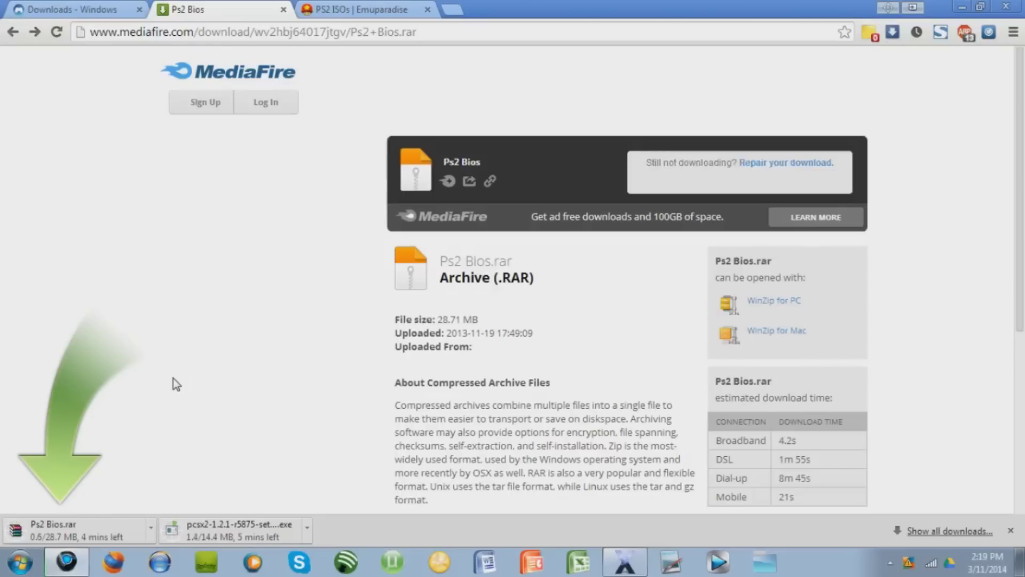
# - Find DragonBall Z - Budokai Tenkaichi 3 (USA) (En,Ja) among Emuparadise's most downloaded PS2 ISOs and start its direct download
pyautogui.click(339, 12)
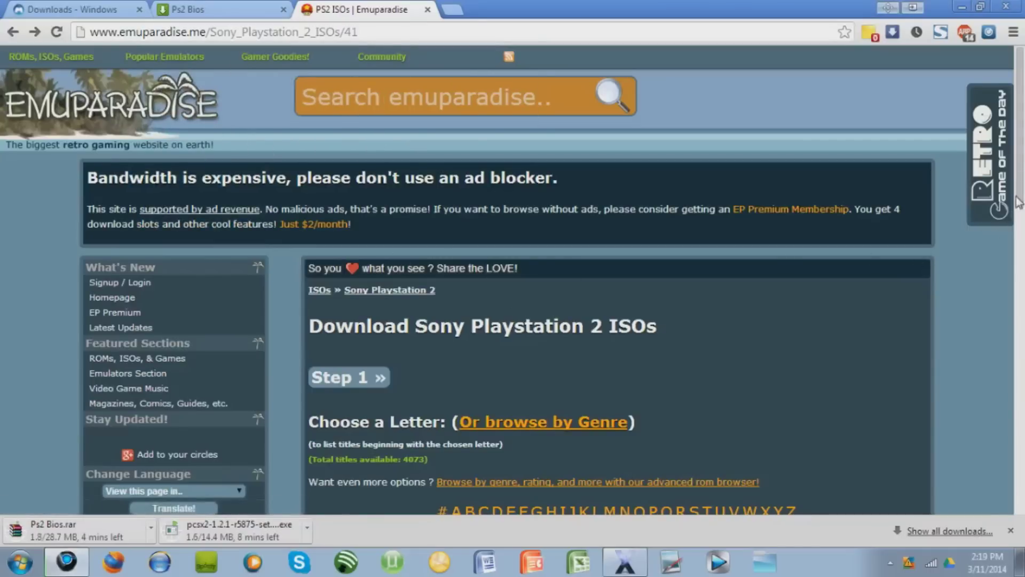
pyautogui.scroll(-6, 760, 283)
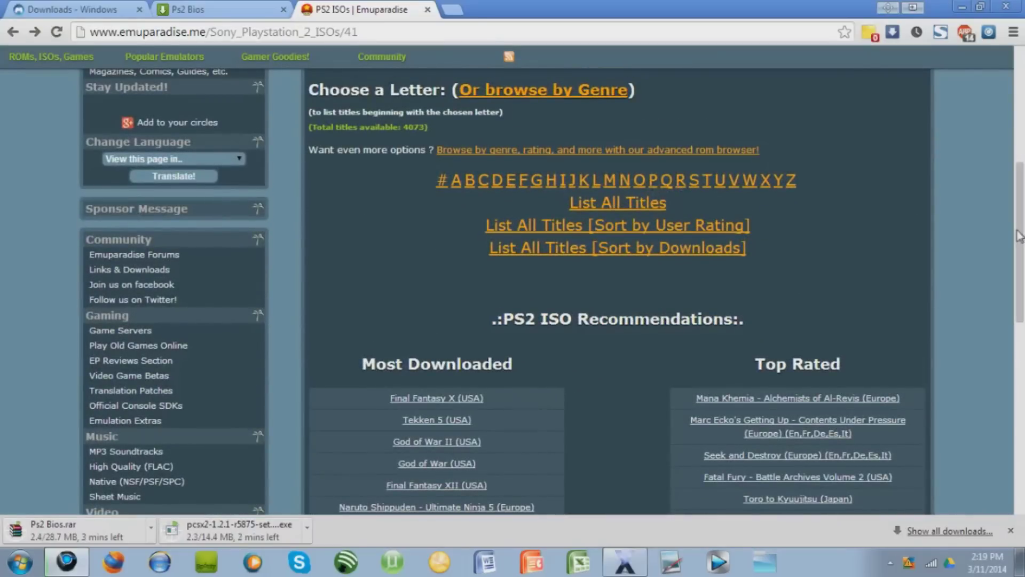
pyautogui.scroll(-4, 1018, 236)
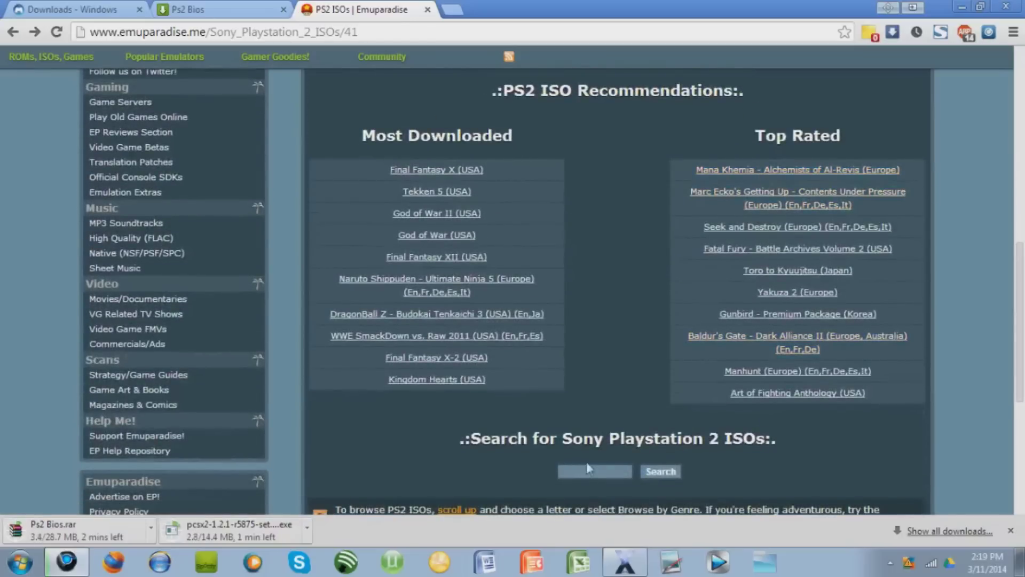
pyautogui.click(469, 313)
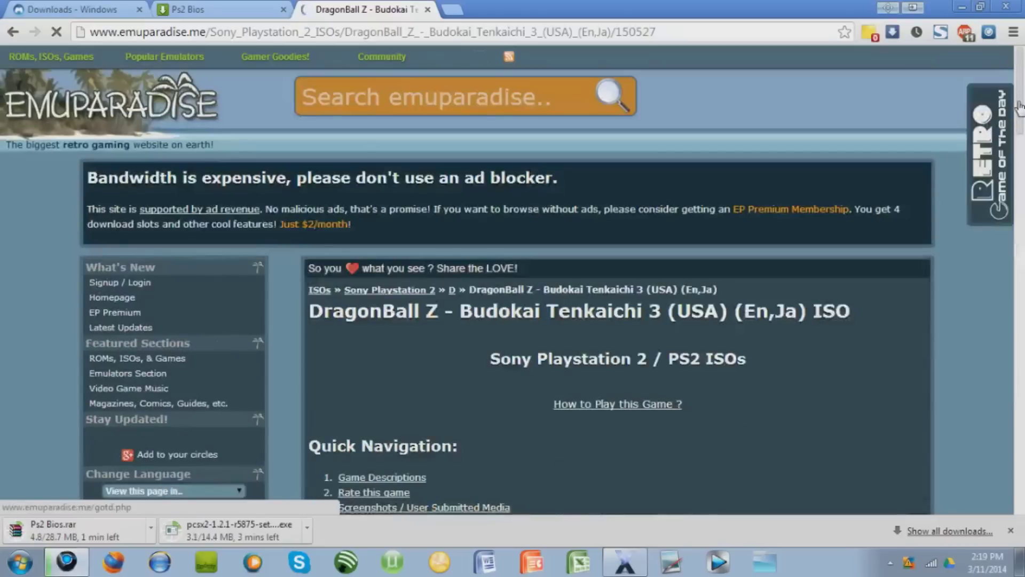
pyautogui.moveTo(1020, 107); pyautogui.dragTo(1020, 152)
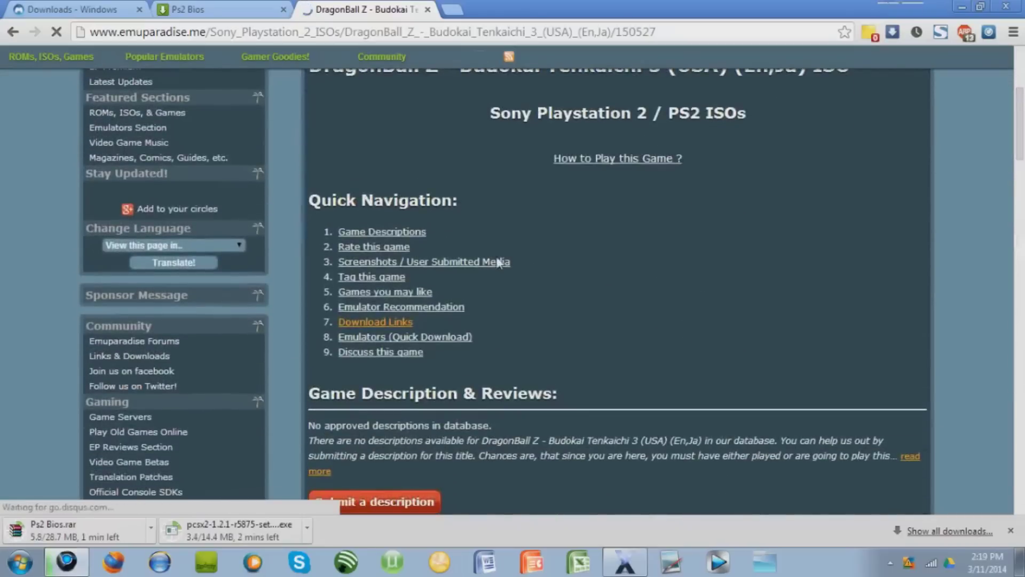
pyautogui.click(396, 322)
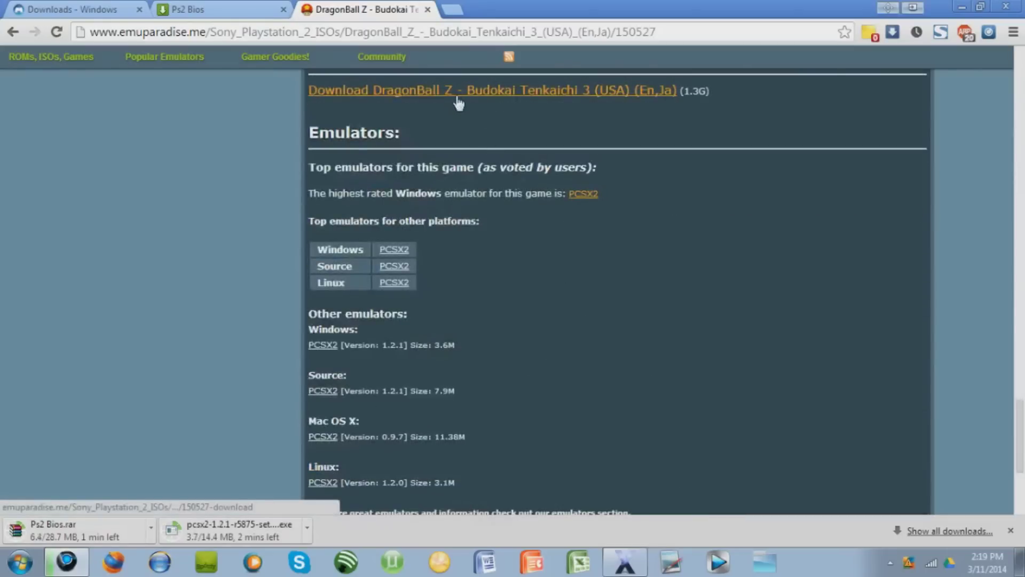
pyautogui.click(457, 100)
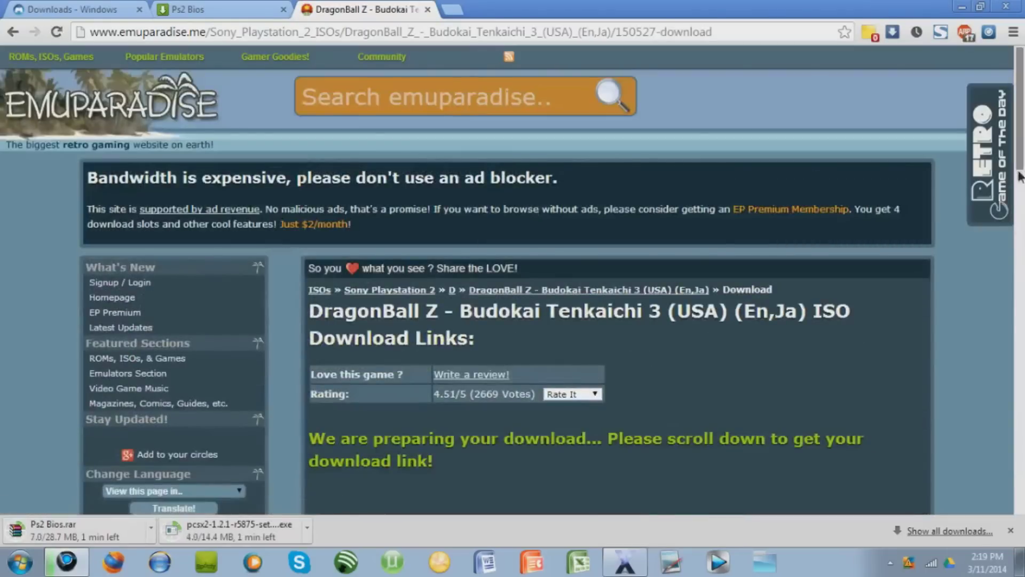
pyautogui.scroll(-10, 573, 283)
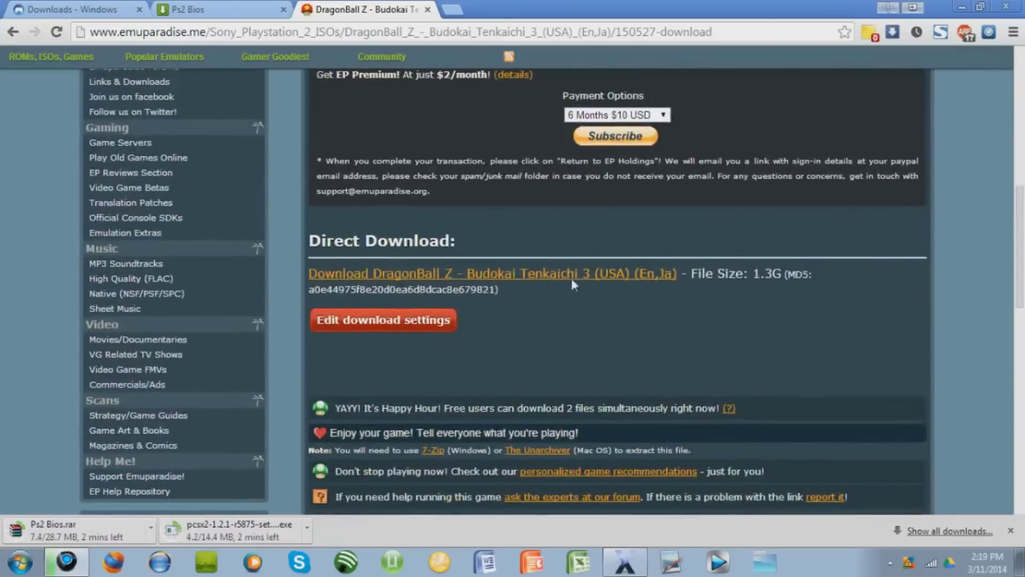
pyautogui.click(577, 275)
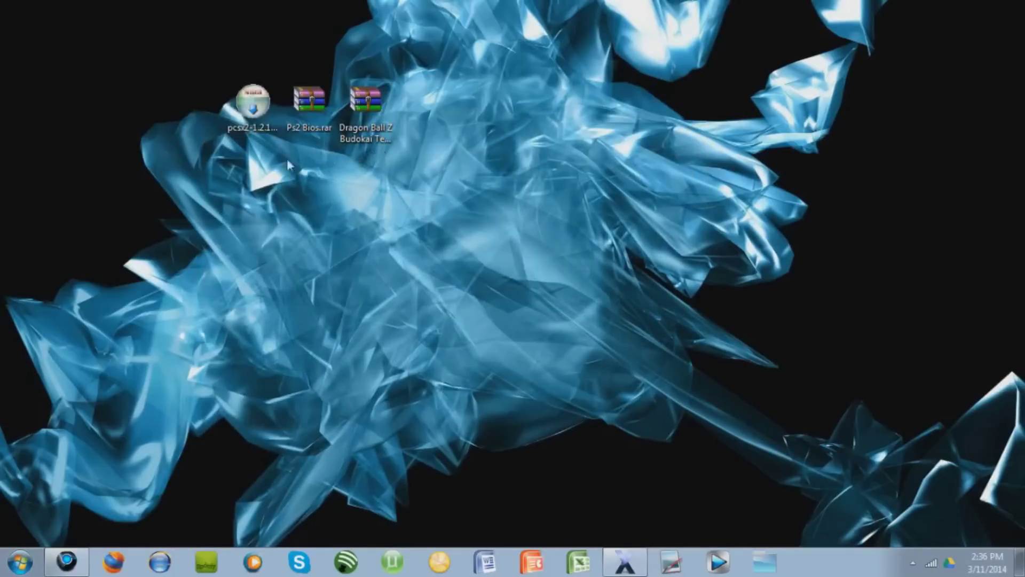
# - Install PCSX2 1.2.1 from the downloaded setup file with the default components, using a PCSX2 1.2.1 folder on the Desktop as destination
pyautogui.doubleClick(246, 117)
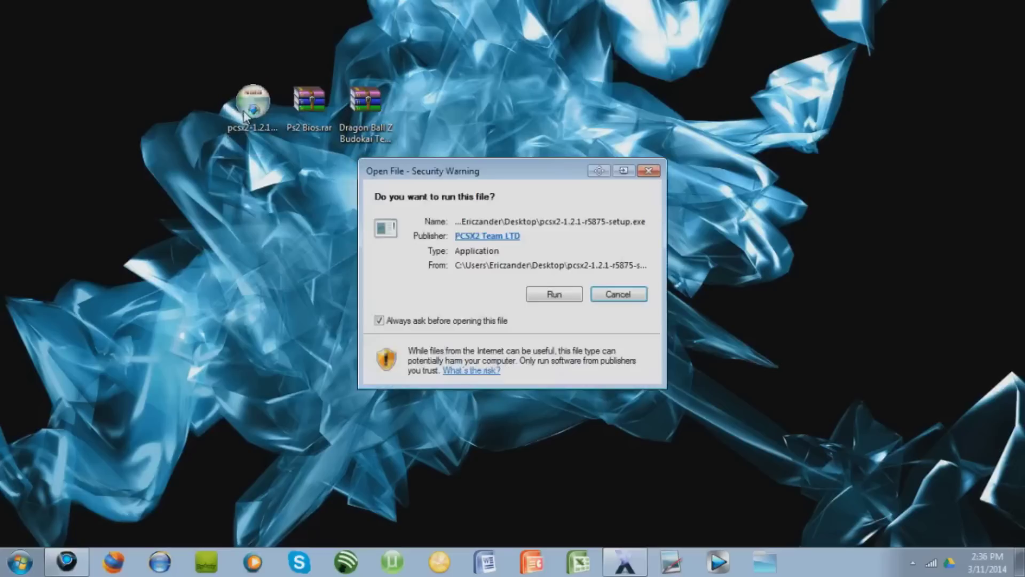
pyautogui.click(547, 293)
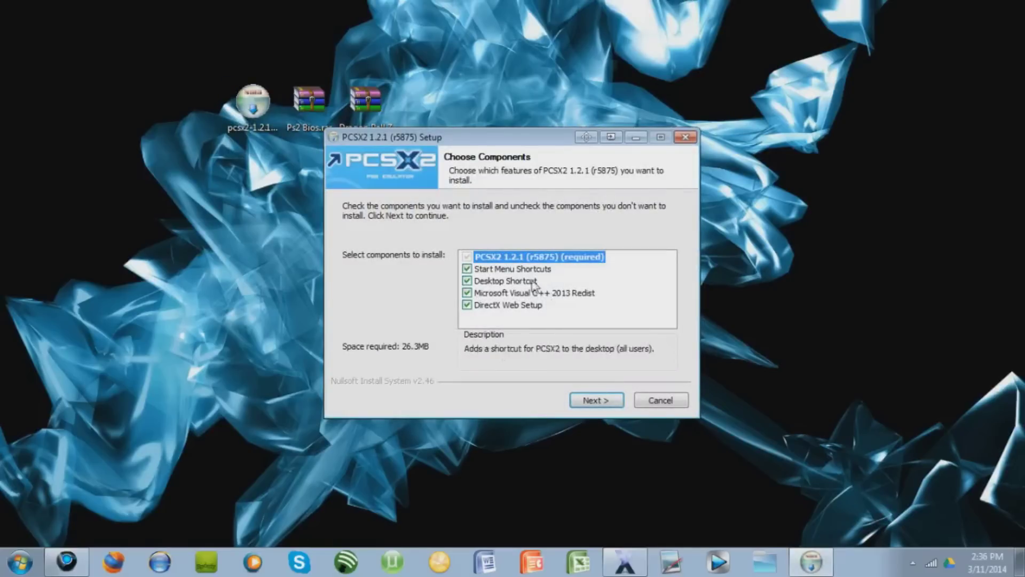
pyautogui.click(595, 400)
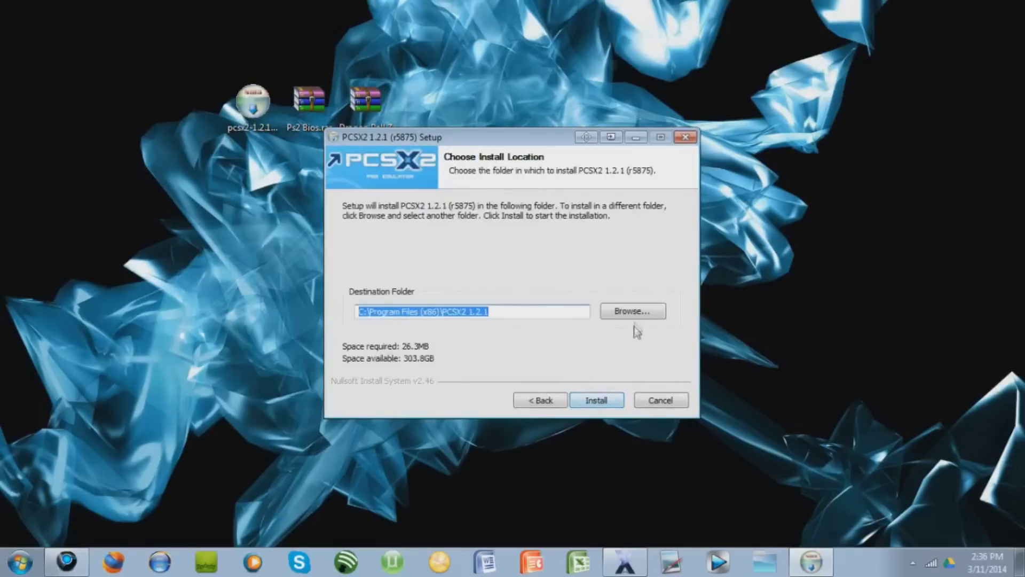
pyautogui.click(635, 314)
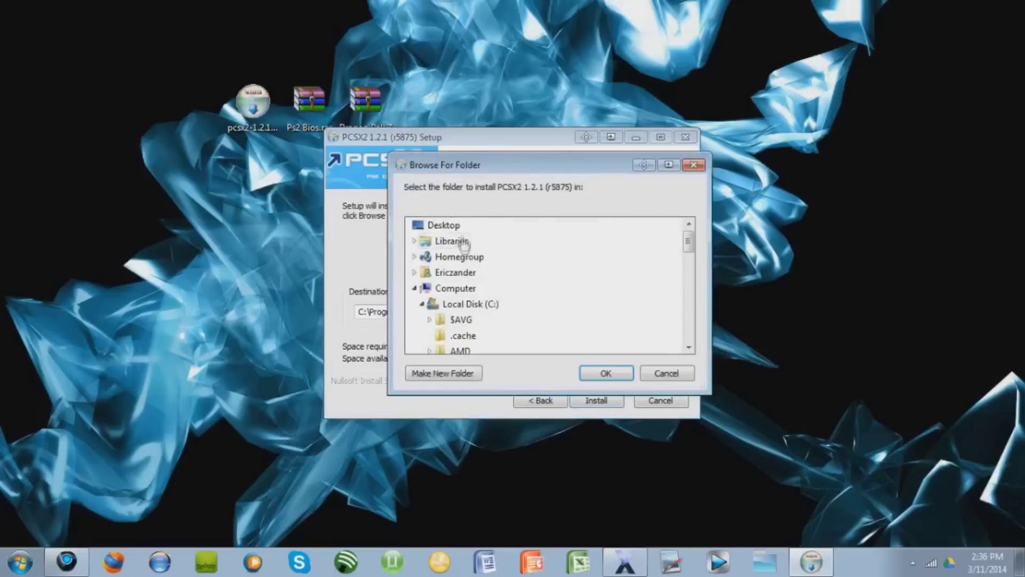
pyautogui.click(603, 372)
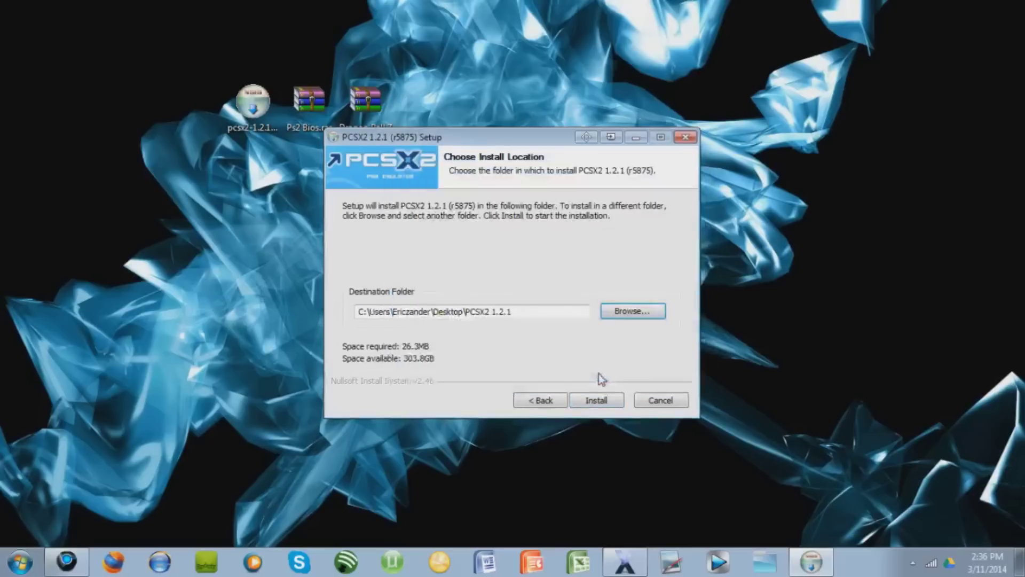
pyautogui.click(599, 400)
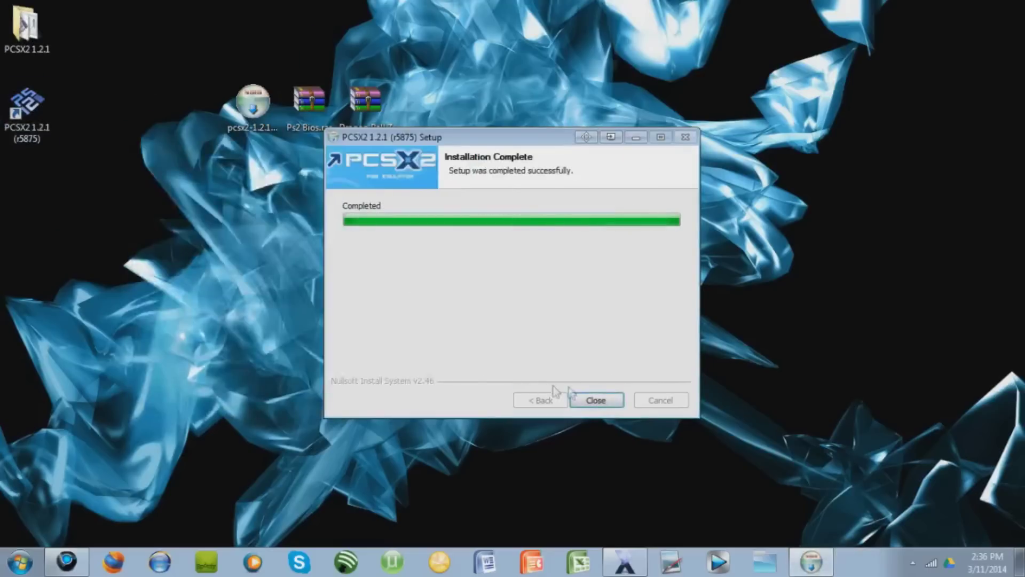
pyautogui.click(588, 401)
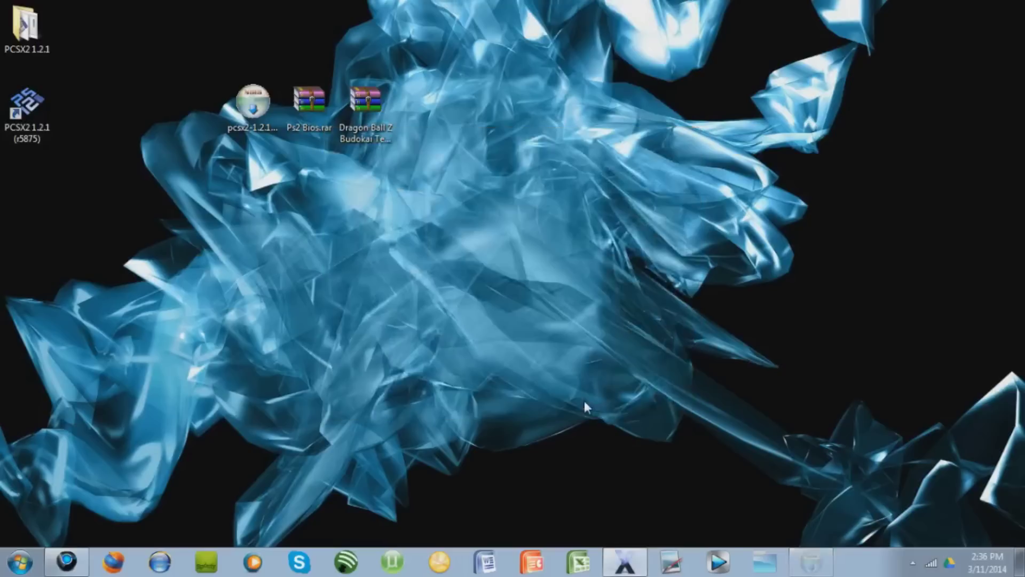
# - Extract Ps2 Bios.rar onto the desktop and move the extracted bios folder into the PCSX2 1.2.1 folder
pyautogui.rightClick(316, 125)
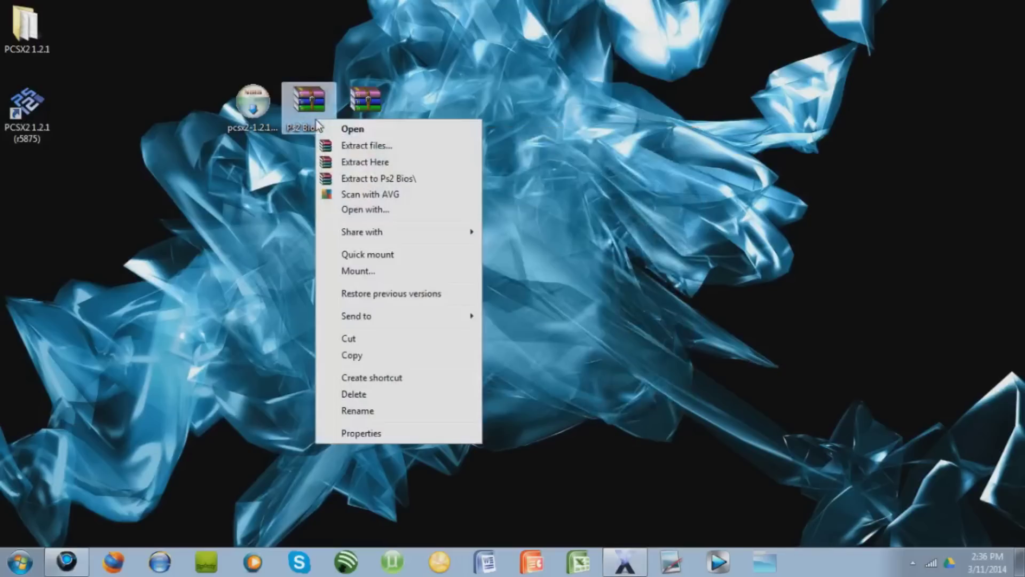
pyautogui.click(348, 159)
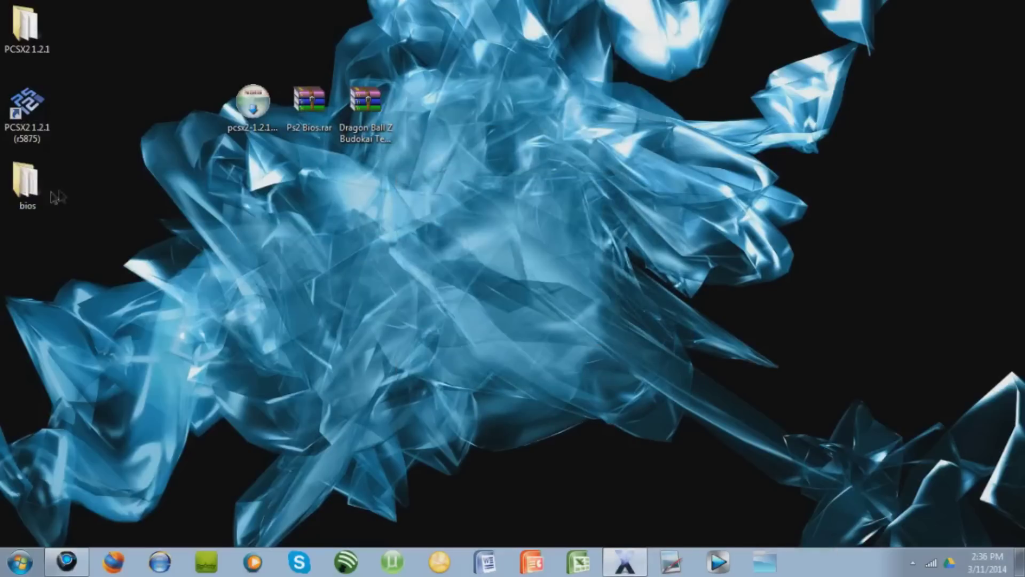
pyautogui.moveTo(34, 26); pyautogui.dragTo(33, 27)
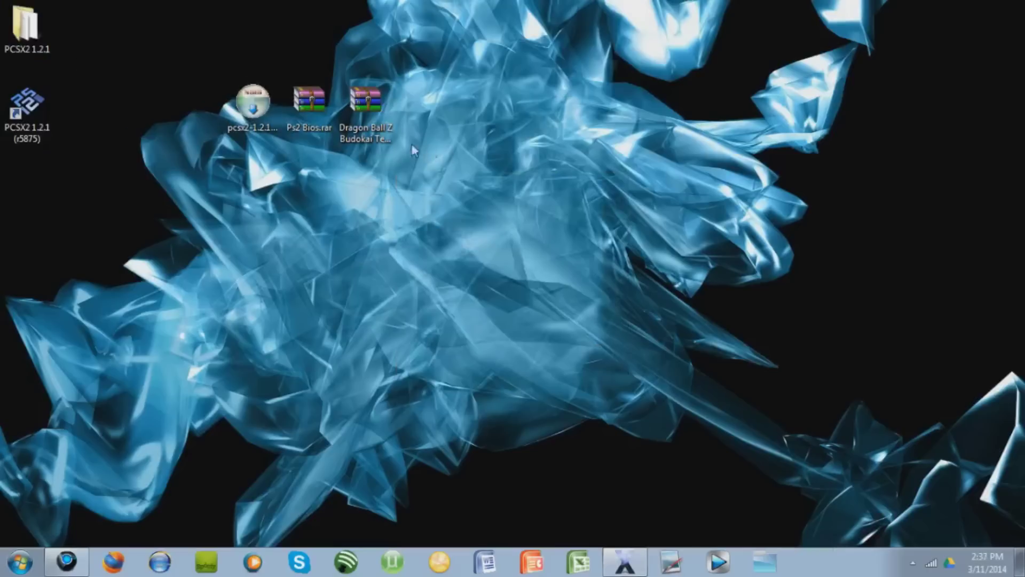
# - Move the Dragon Ball Z Budokai Tenkaichi 3.rar archive from the desktop into the PCSX2 1.2.1 folder
pyautogui.click(387, 114)
pyautogui.click(387, 114)
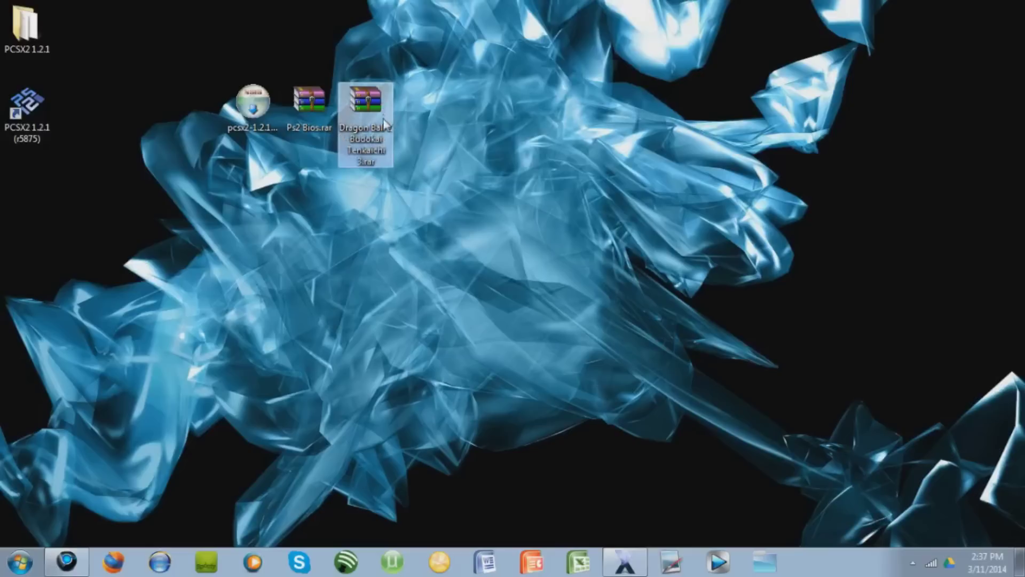
pyautogui.moveTo(64, 44); pyautogui.dragTo(39, 37)
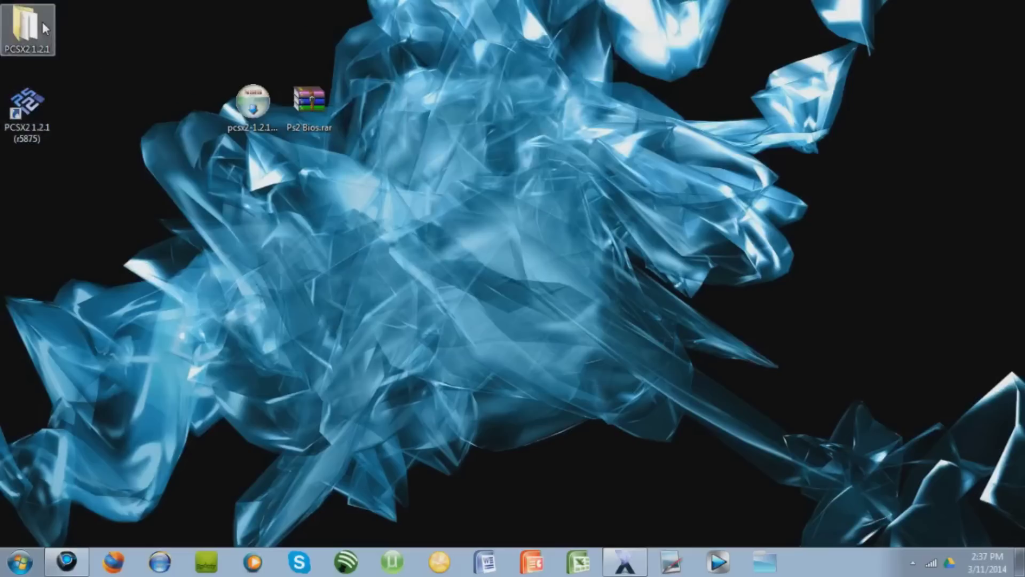
# - Run pcsx2-r5875.exe from the PCSX2 1.2.1 folder and accept the default language and plugins in the first-time configuration
pyautogui.doubleClick(44, 28)
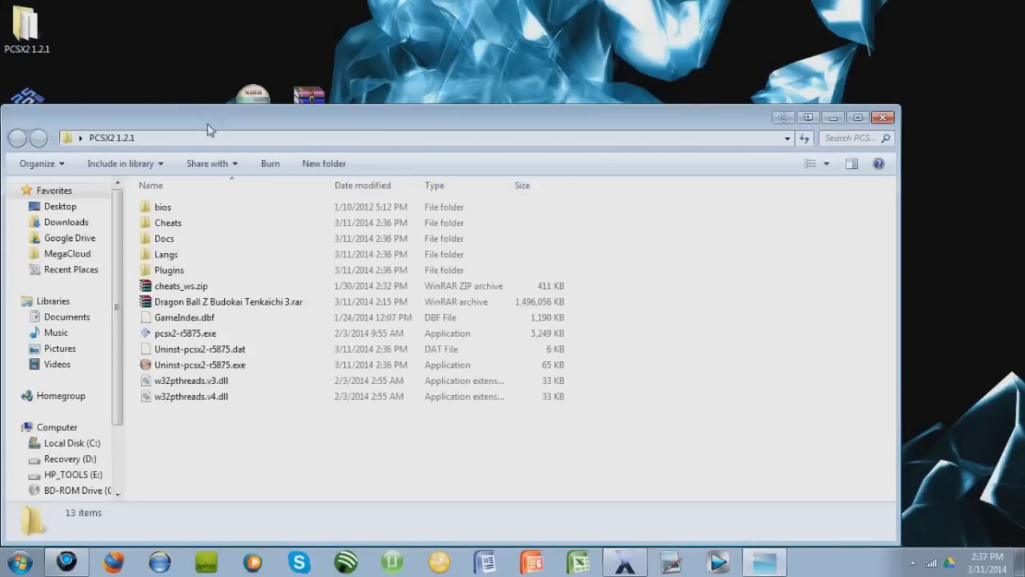
pyautogui.moveTo(208, 124); pyautogui.dragTo(314, 76)
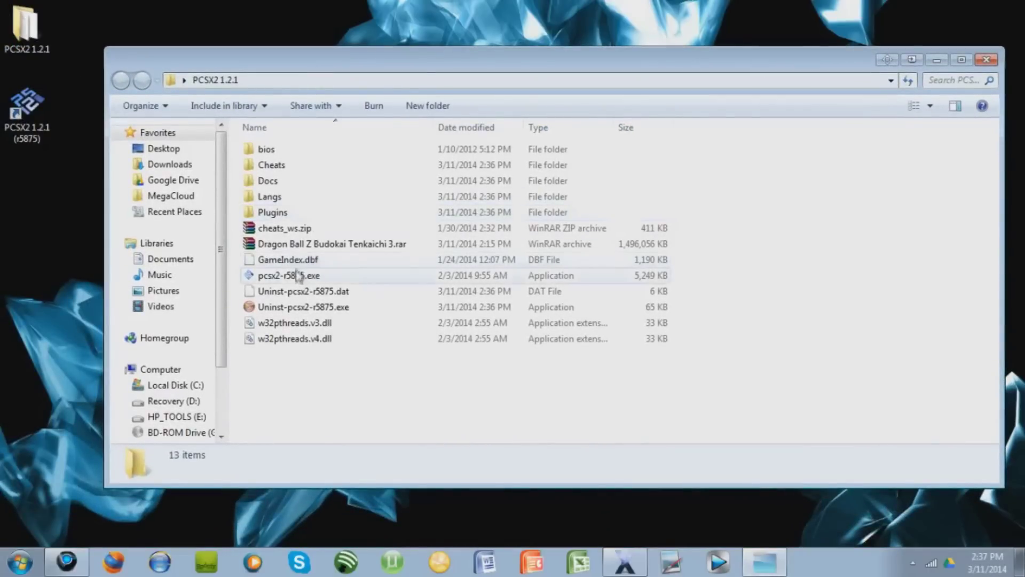
pyautogui.click(297, 279)
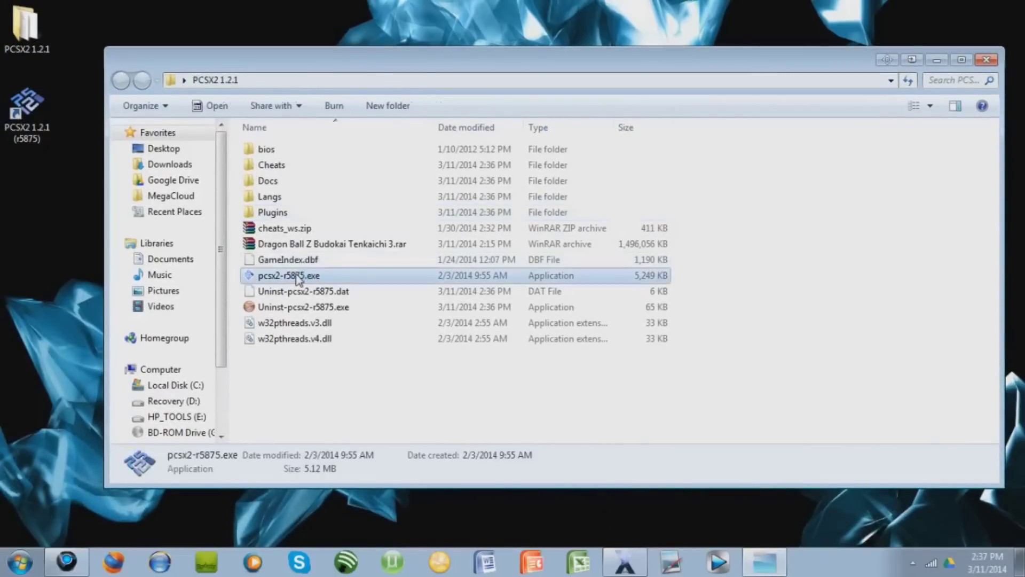
pyautogui.doubleClick(297, 277)
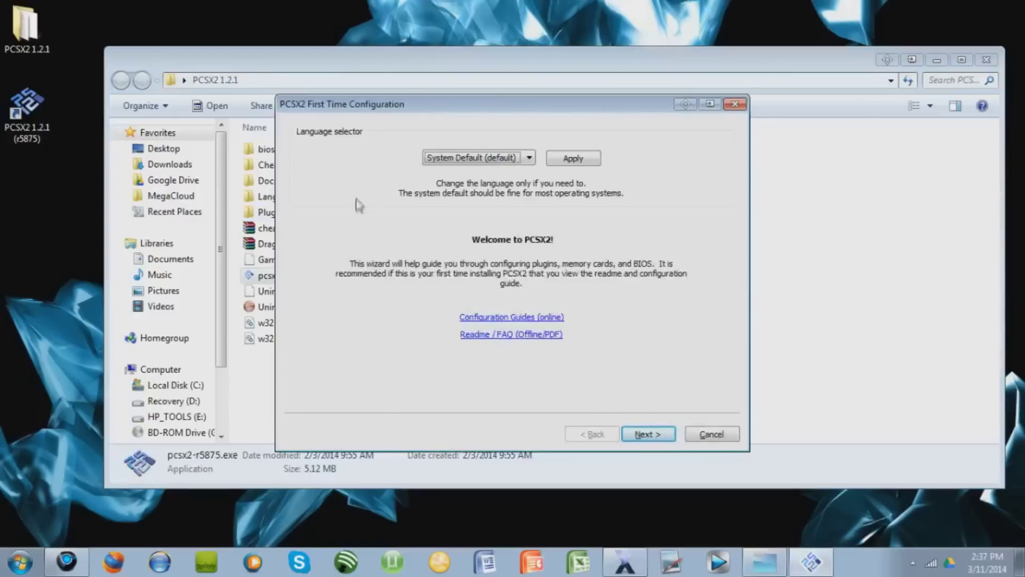
pyautogui.click(648, 433)
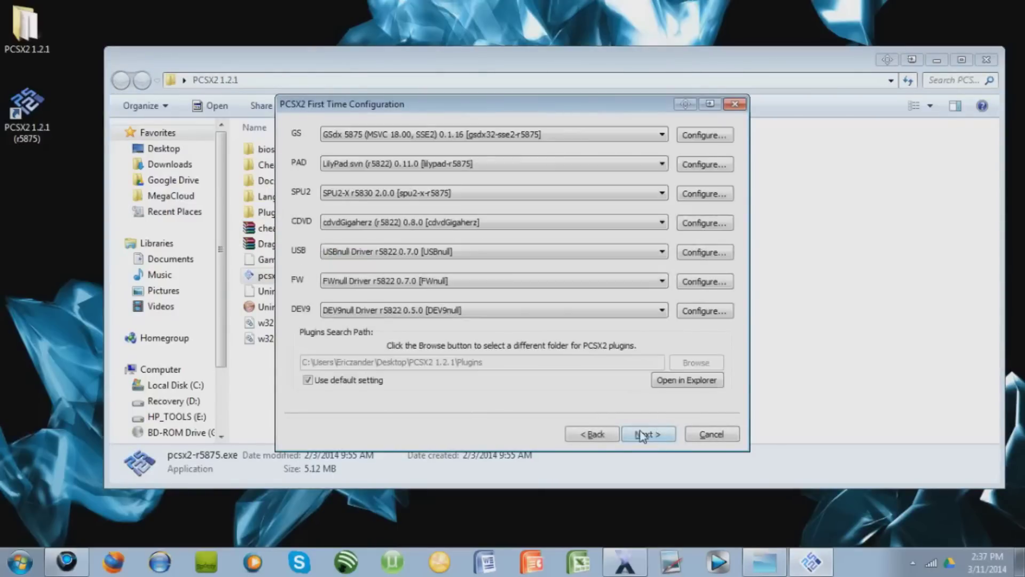
pyautogui.click(643, 435)
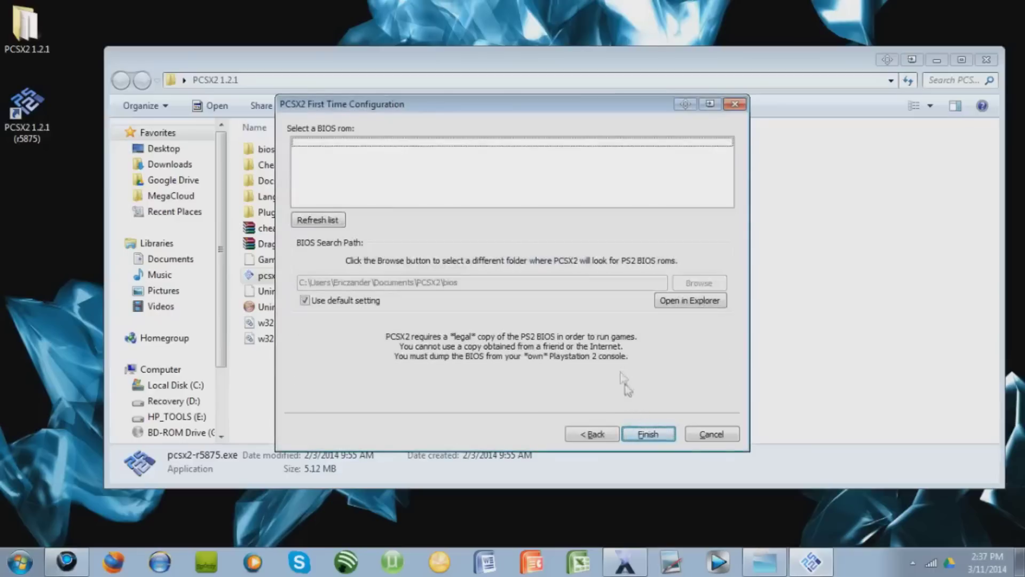
# - Turn off the default BIOS search path and set it to the bios folder inside the Desktop's PCSX2 1.2.1 folder
pyautogui.click(305, 300)
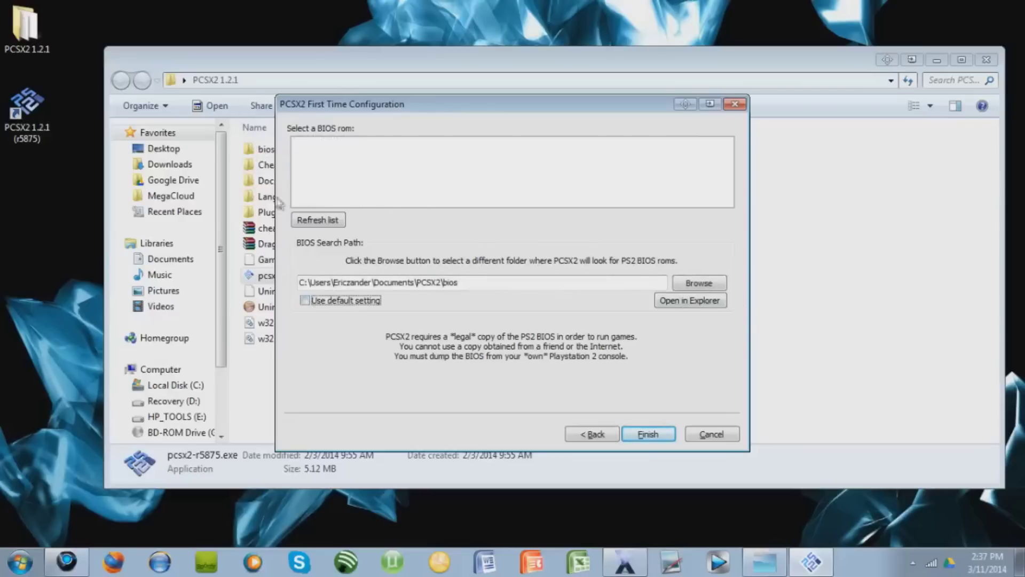
pyautogui.click(710, 283)
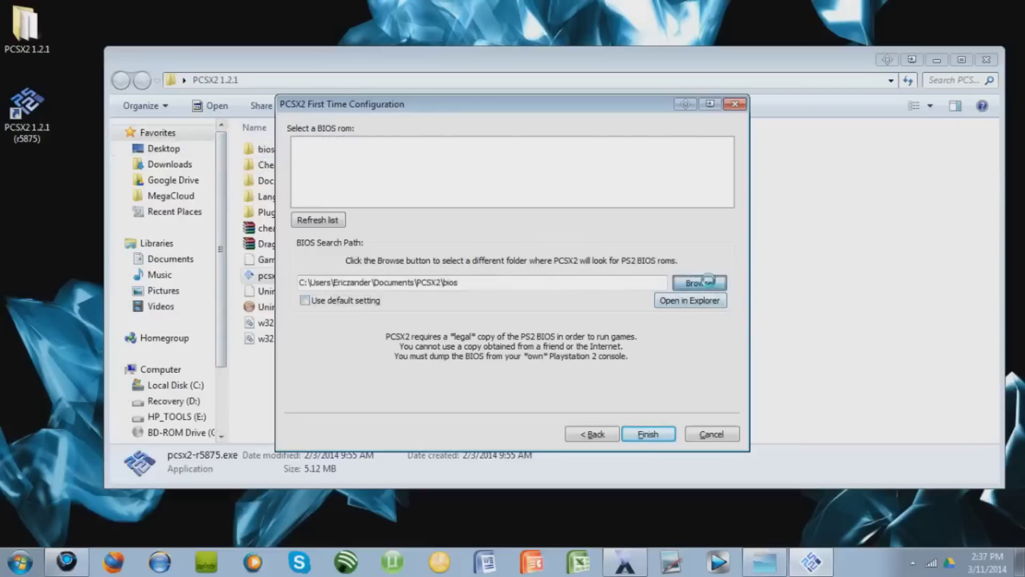
pyautogui.moveTo(688, 249); pyautogui.dragTo(687, 319)
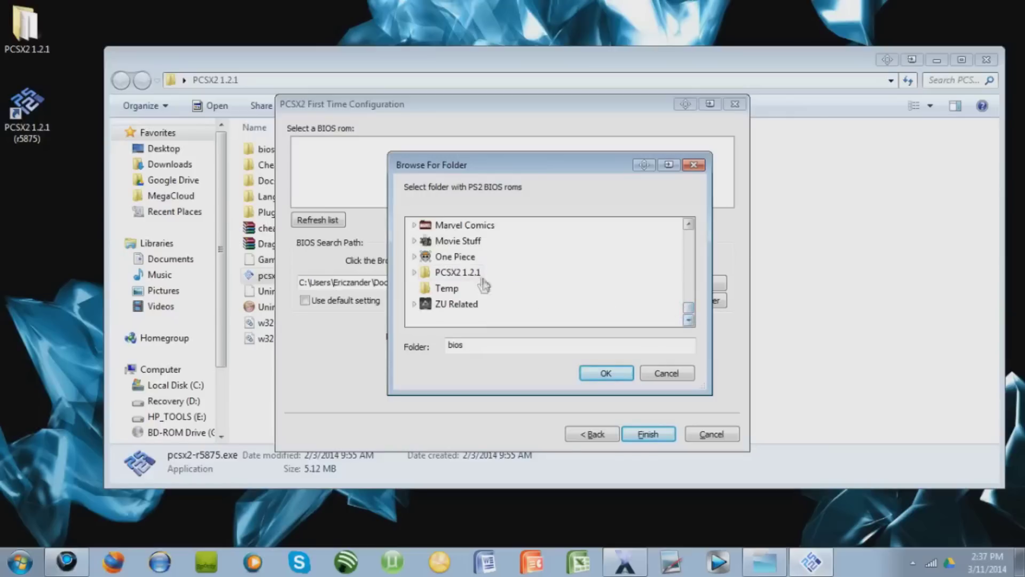
pyautogui.click(462, 277)
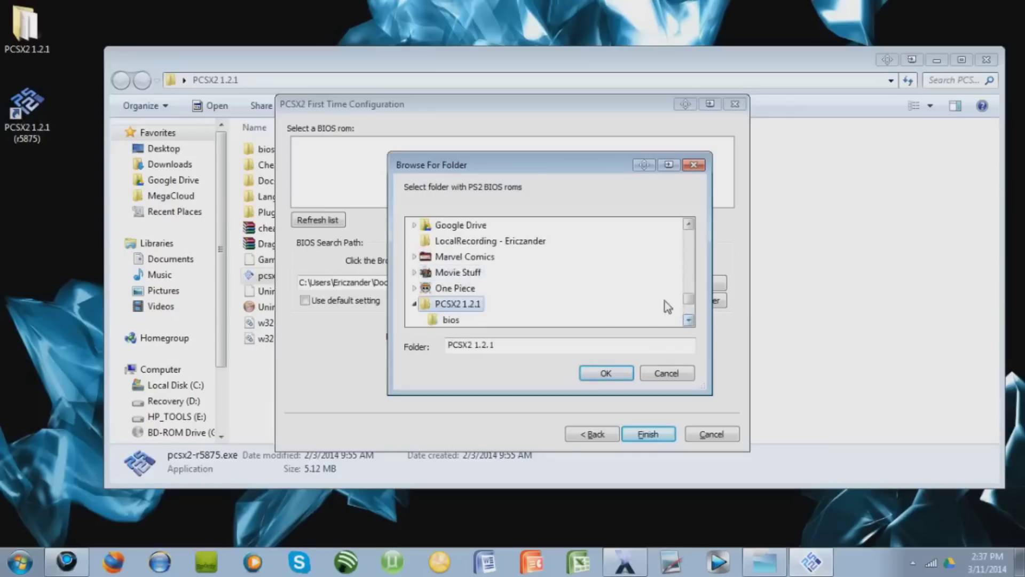
pyautogui.scroll(-1, 687, 304)
pyautogui.click(465, 258)
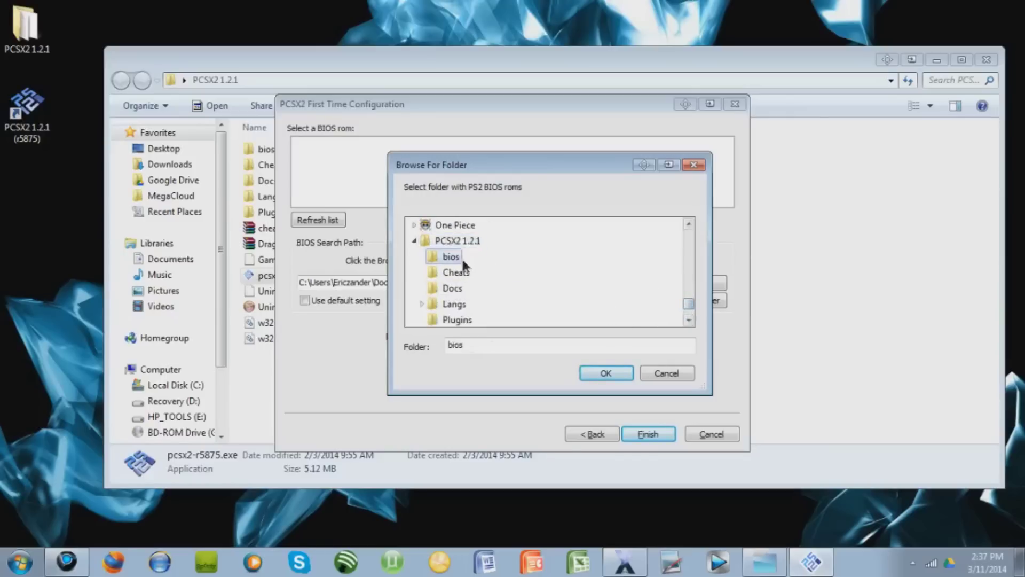
pyautogui.click(606, 372)
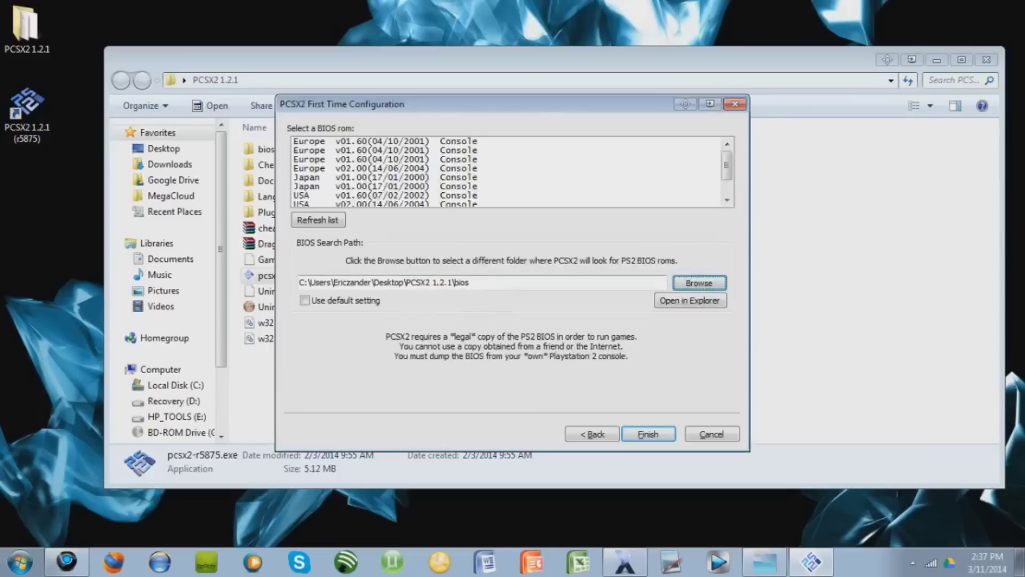
# - Choose the USA v02.20(10/02/2006) Console BIOS rom and finish the first-time configuration
pyautogui.moveTo(727, 161); pyautogui.dragTo(721, 181)
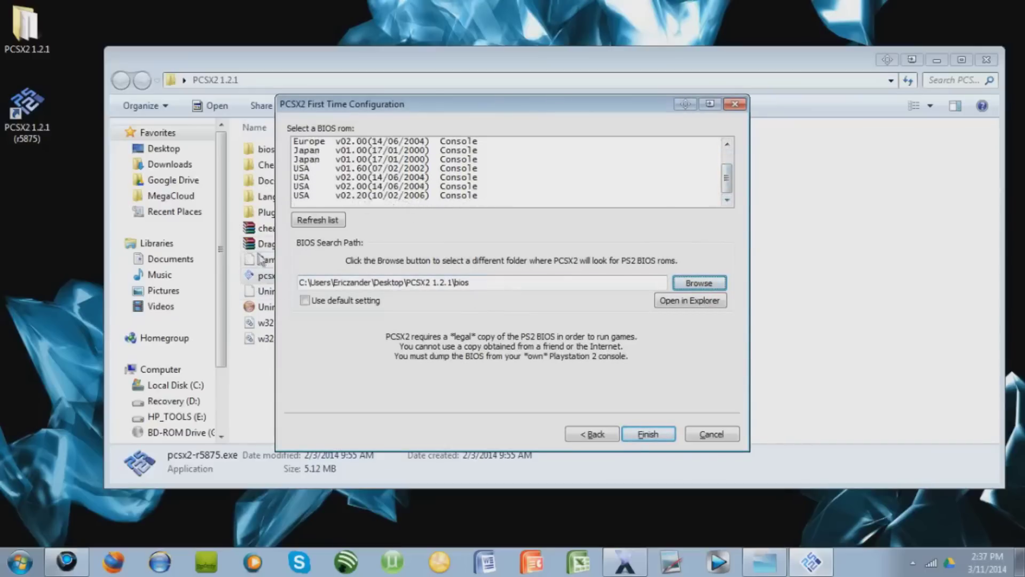
pyautogui.click(392, 195)
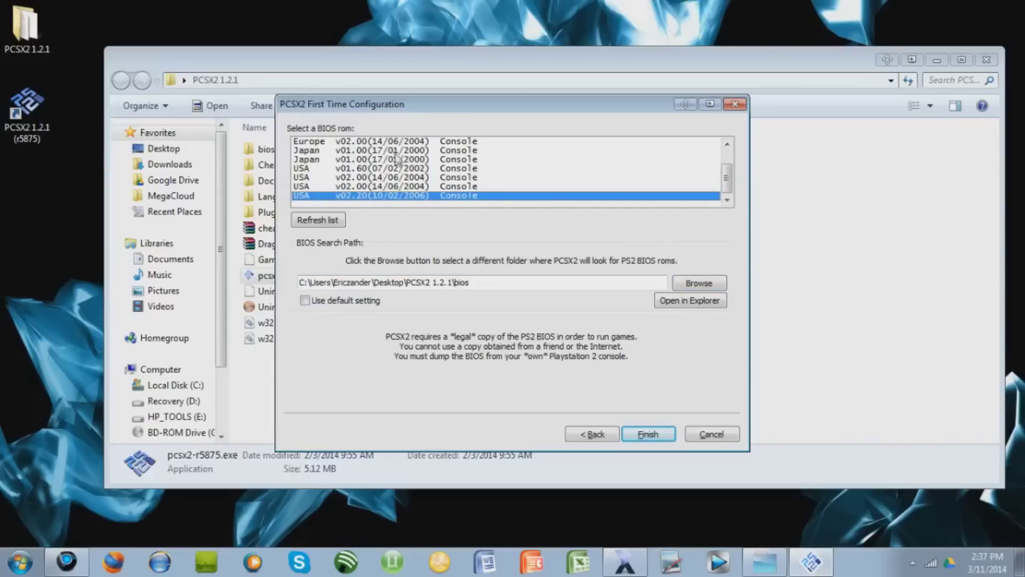
pyautogui.scroll(1, 726, 181)
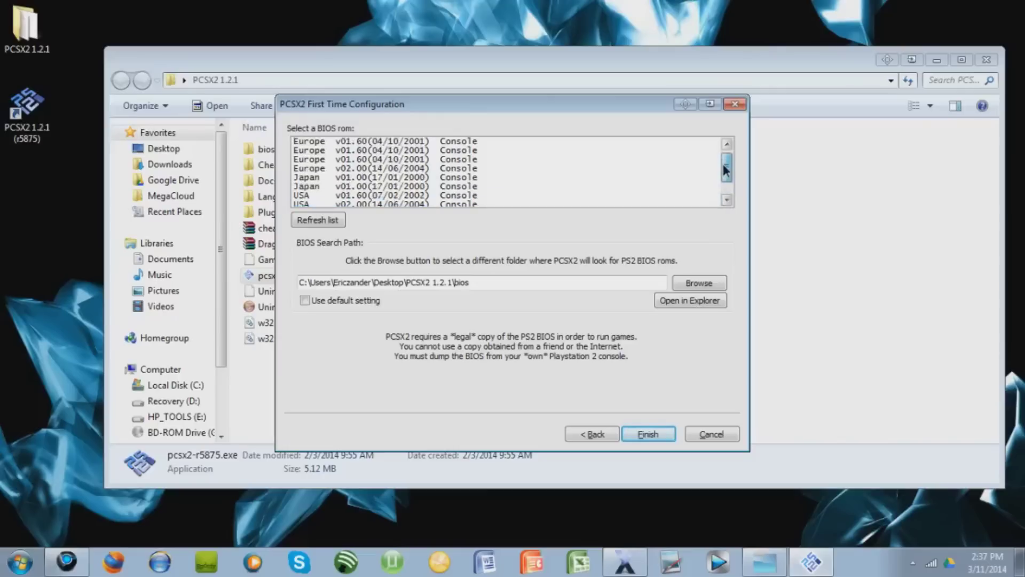
pyautogui.scroll(-2, 726, 181)
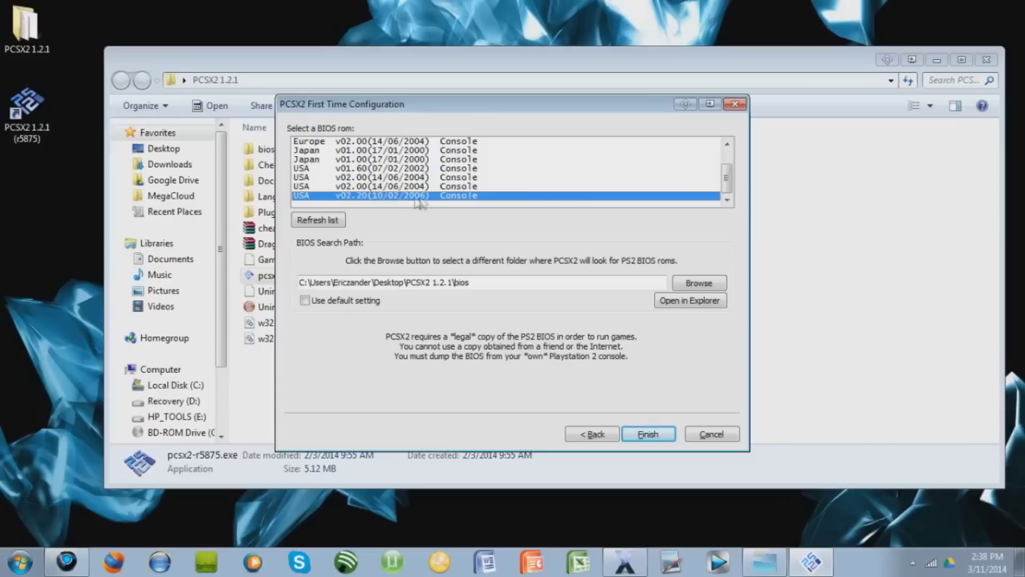
pyautogui.click(646, 432)
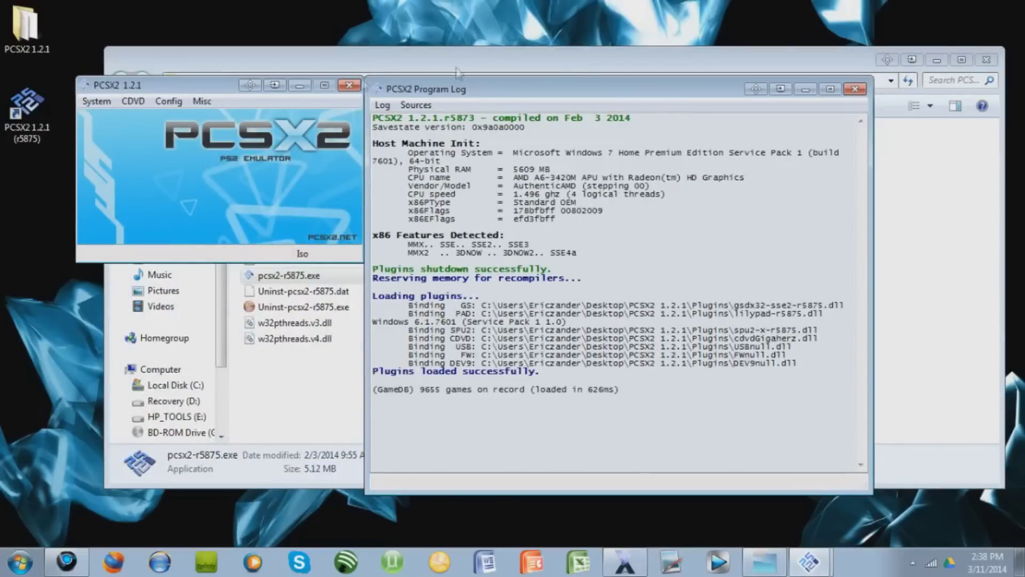
pyautogui.moveTo(138, 87); pyautogui.dragTo(158, 53)
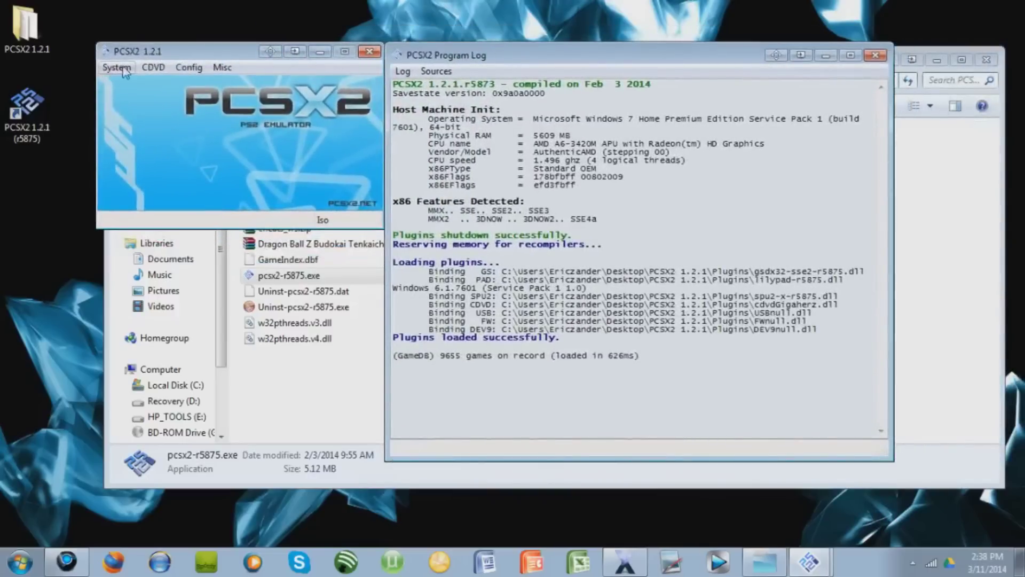
pyautogui.moveTo(129, 55); pyautogui.dragTo(143, 62)
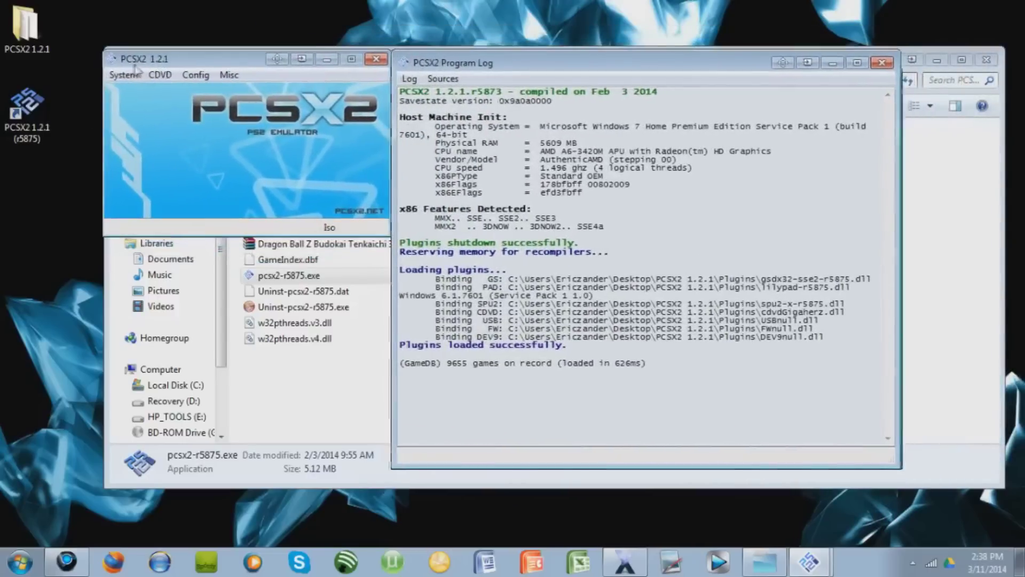
pyautogui.click(127, 76)
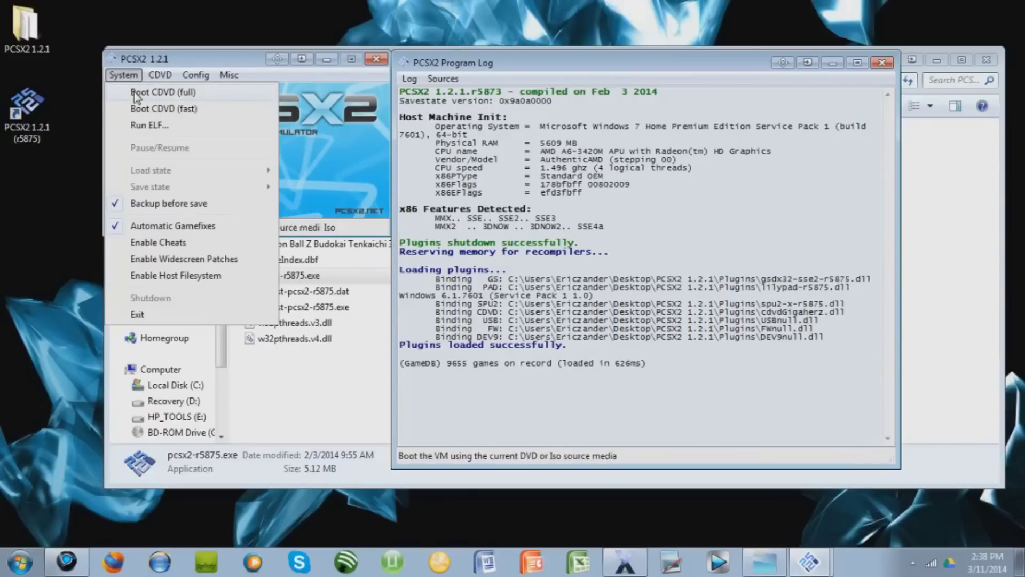
pyautogui.click(134, 95)
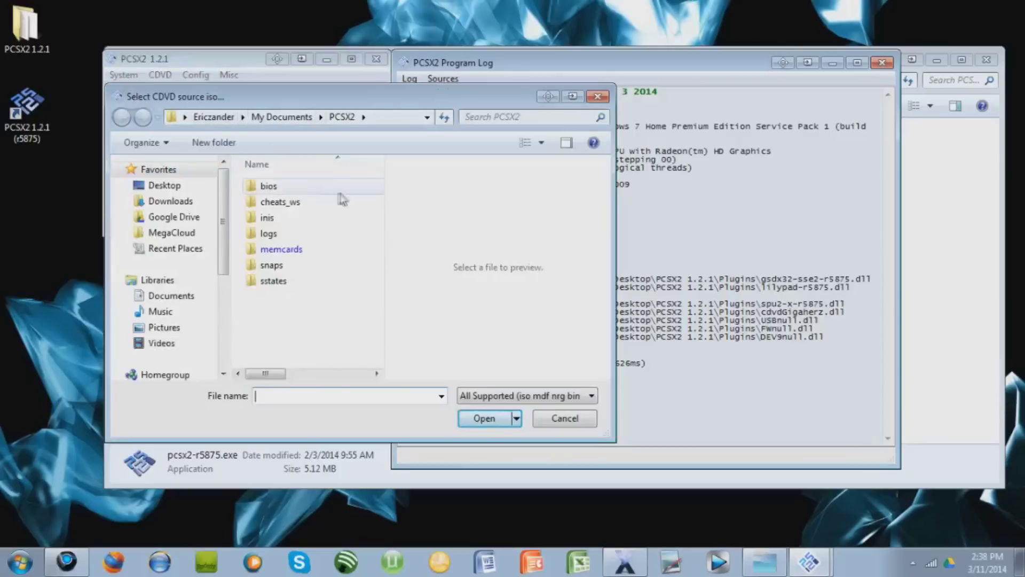
pyautogui.click(597, 96)
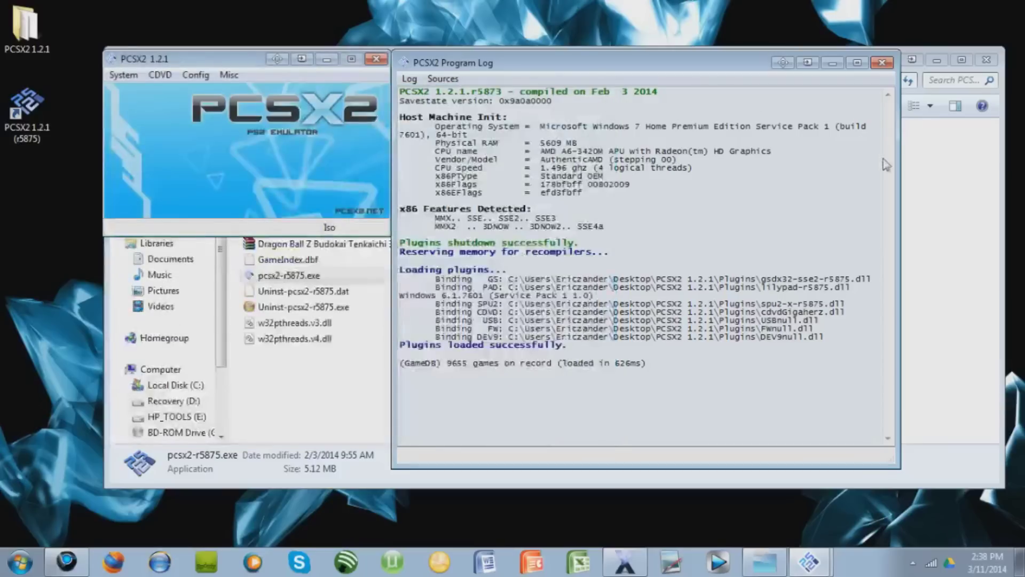
# - Extract Dragon Ball Z Budokai Tenkaichi 3.rar inside the PCSX2 1.2.1 folder and check the contents of the extracted folder
pyautogui.click(922, 203)
pyautogui.click(421, 250)
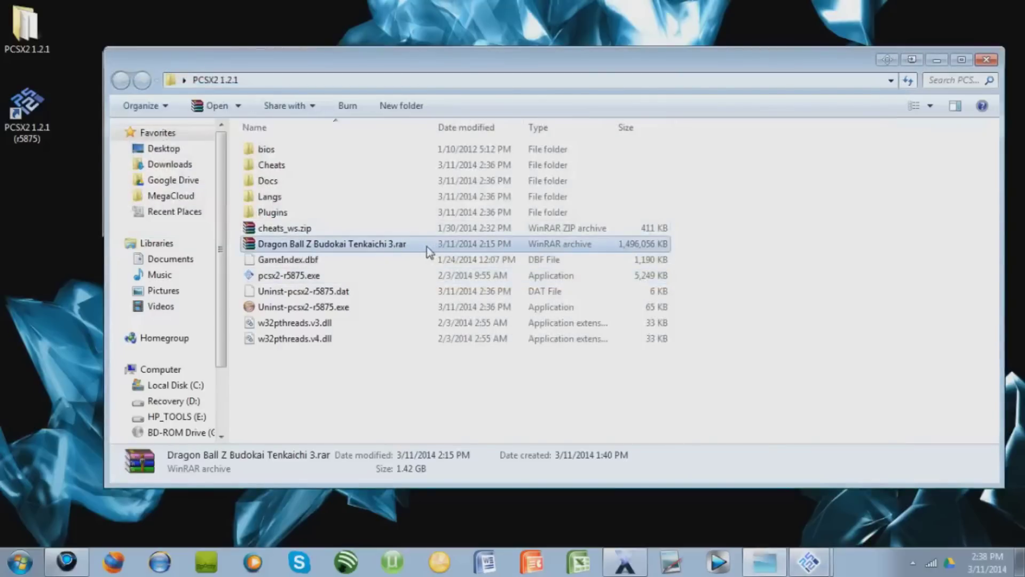
pyautogui.rightClick(427, 248)
pyautogui.click(462, 266)
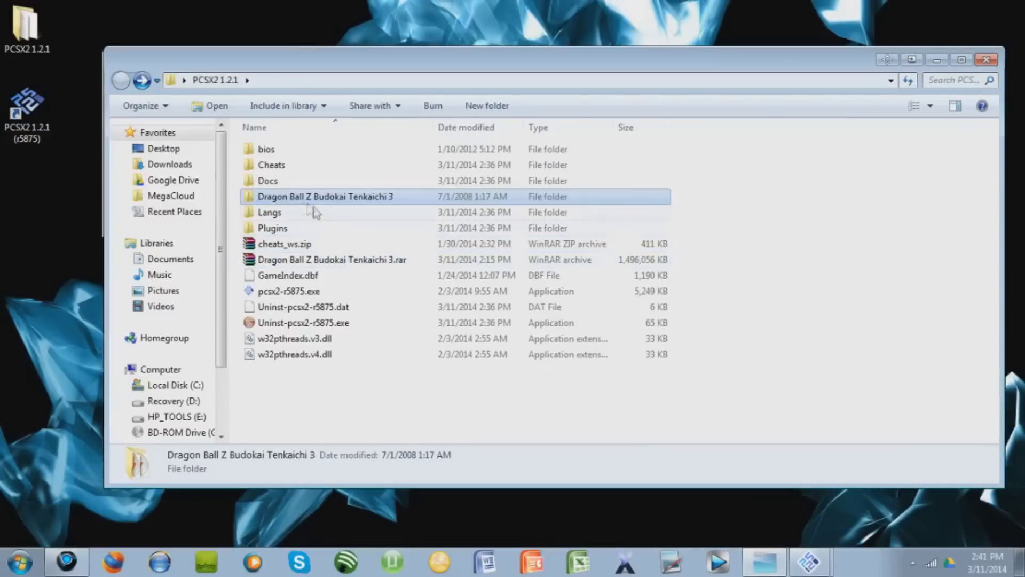
pyautogui.doubleClick(303, 198)
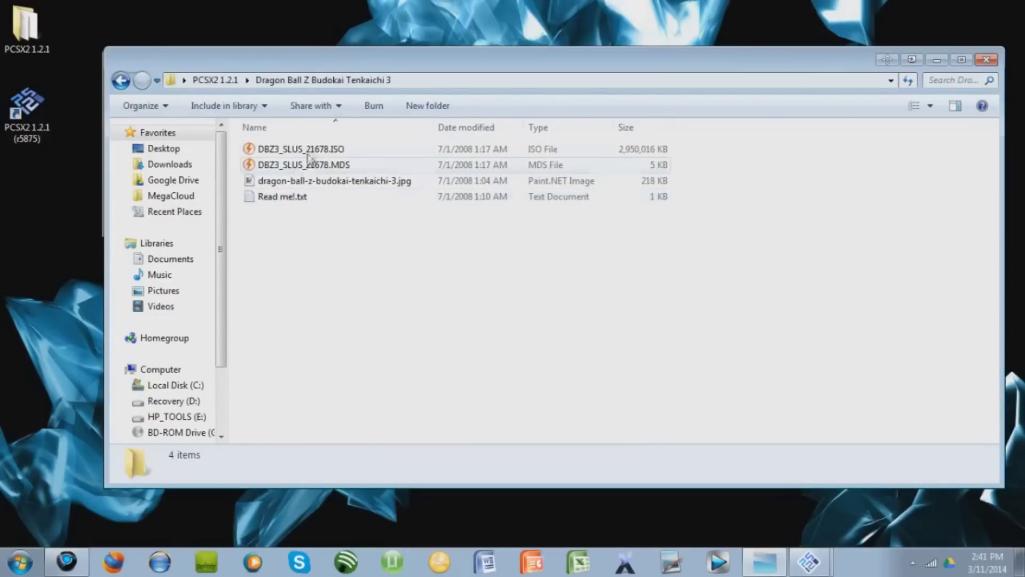
pyautogui.click(121, 80)
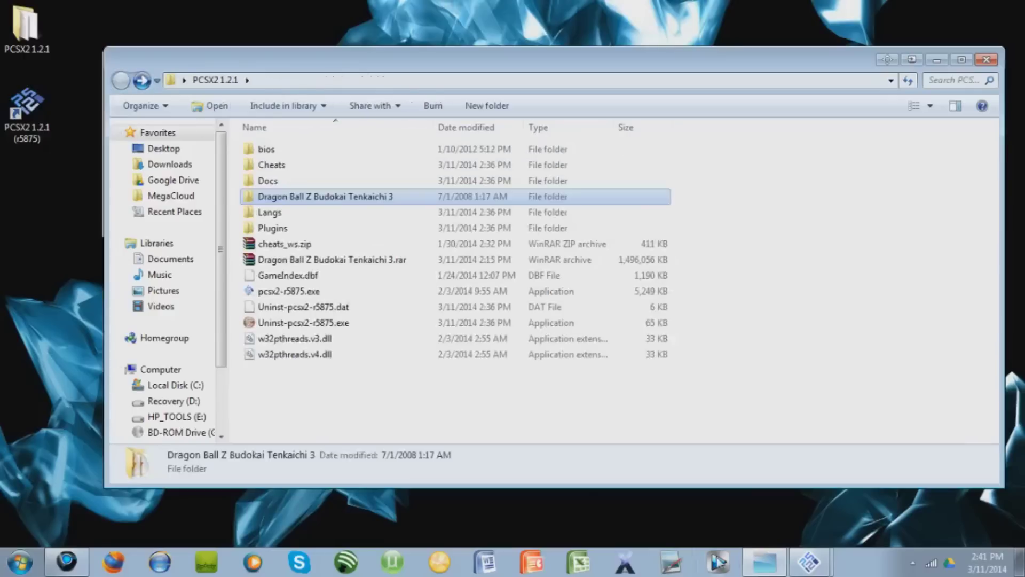
# - Switch to PCSX2 and run a full CDVD boot with DBZ3_SLUS_21678.ISO from the extracted game folder in PCSX2 1.2.1
pyautogui.click(797, 568)
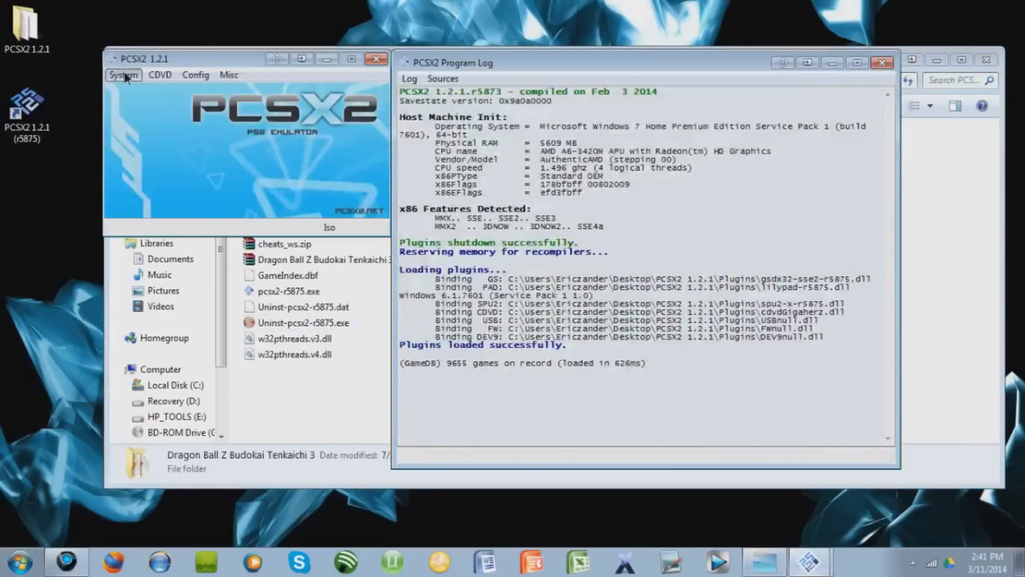
pyautogui.click(125, 75)
pyautogui.click(138, 89)
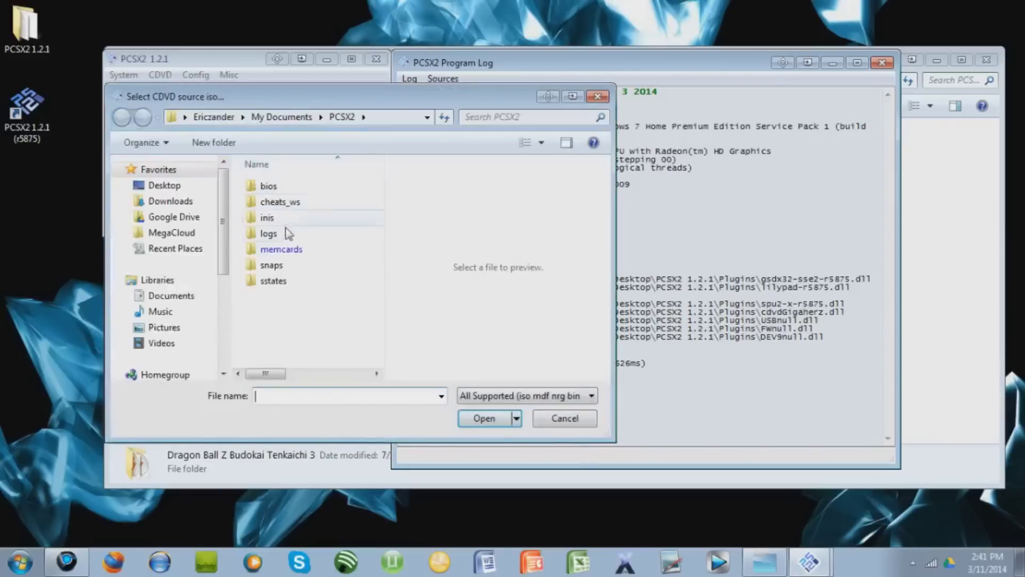
pyautogui.click(185, 117)
pyautogui.click(193, 135)
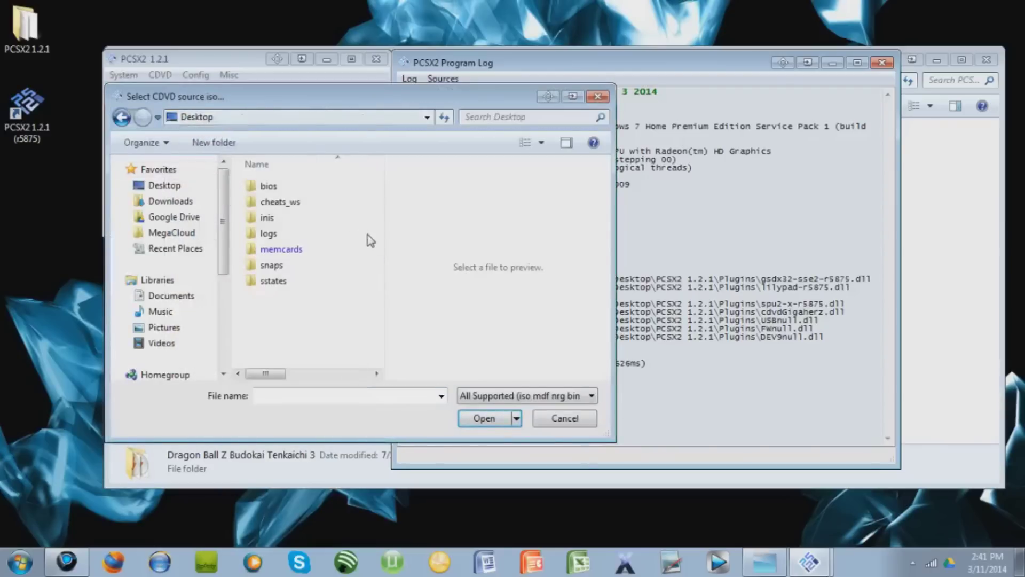
pyautogui.moveTo(374, 215); pyautogui.dragTo(372, 348)
pyautogui.doubleClick(319, 255)
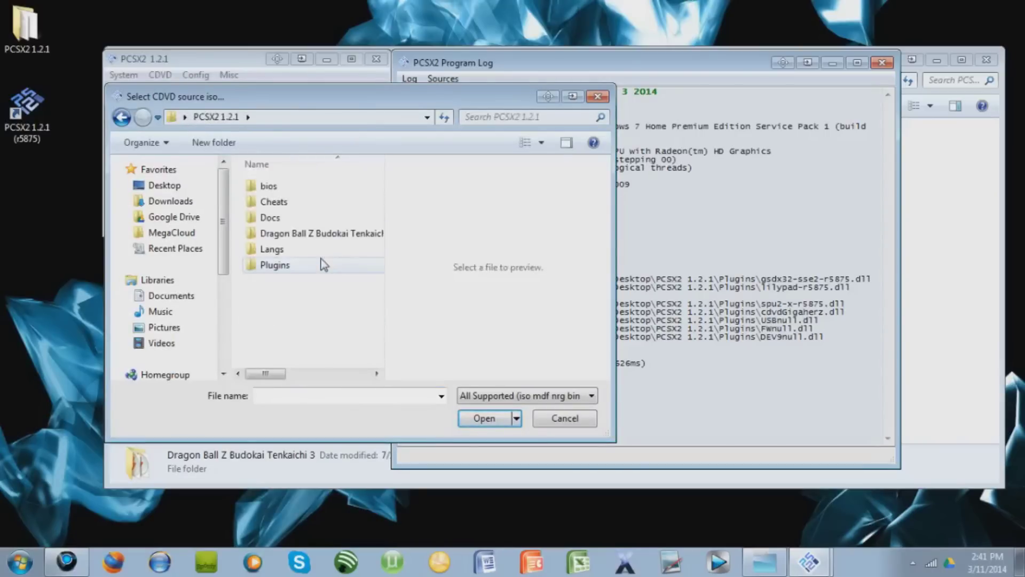
pyautogui.doubleClick(295, 235)
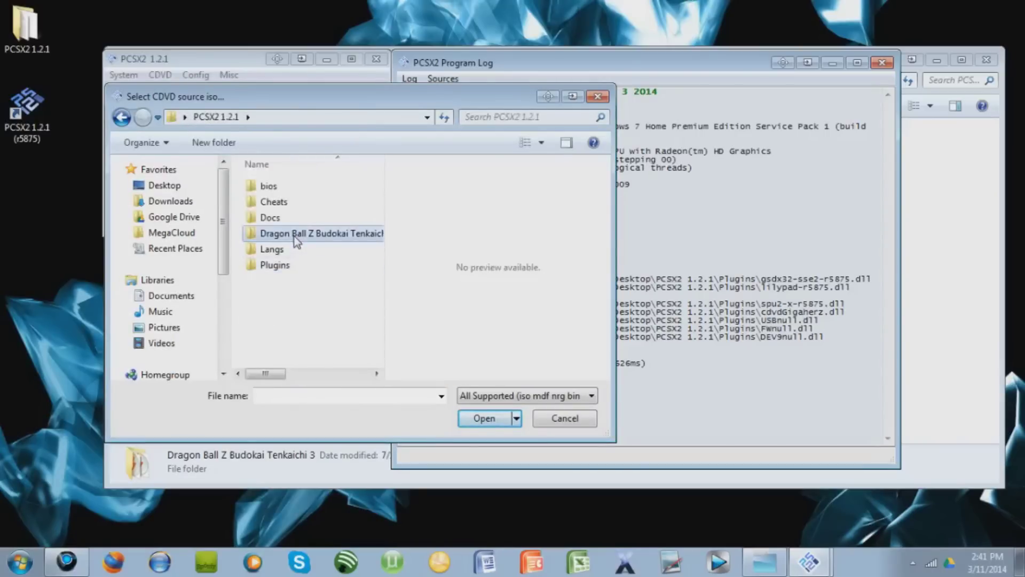
pyautogui.click(295, 187)
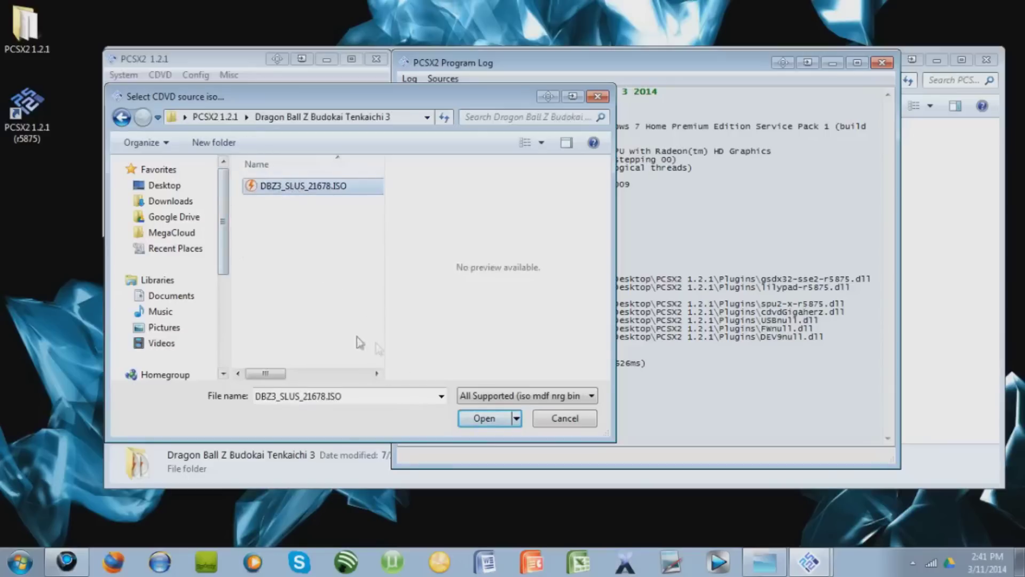
pyautogui.click(478, 419)
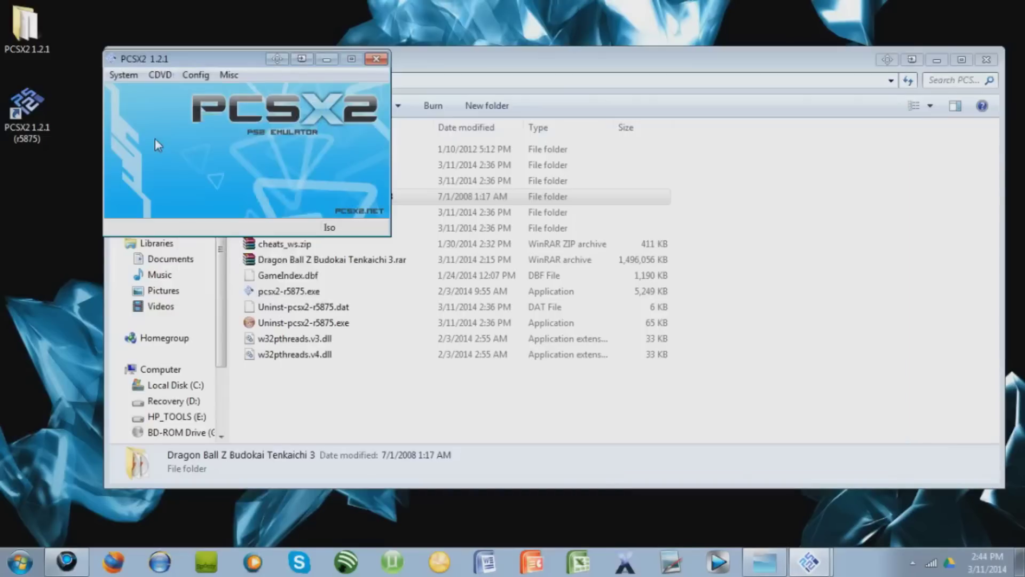
# - Examine the Pad 1 button bindings in the LilyPad controller plugin settings, then close the settings without changes
pyautogui.click(194, 78)
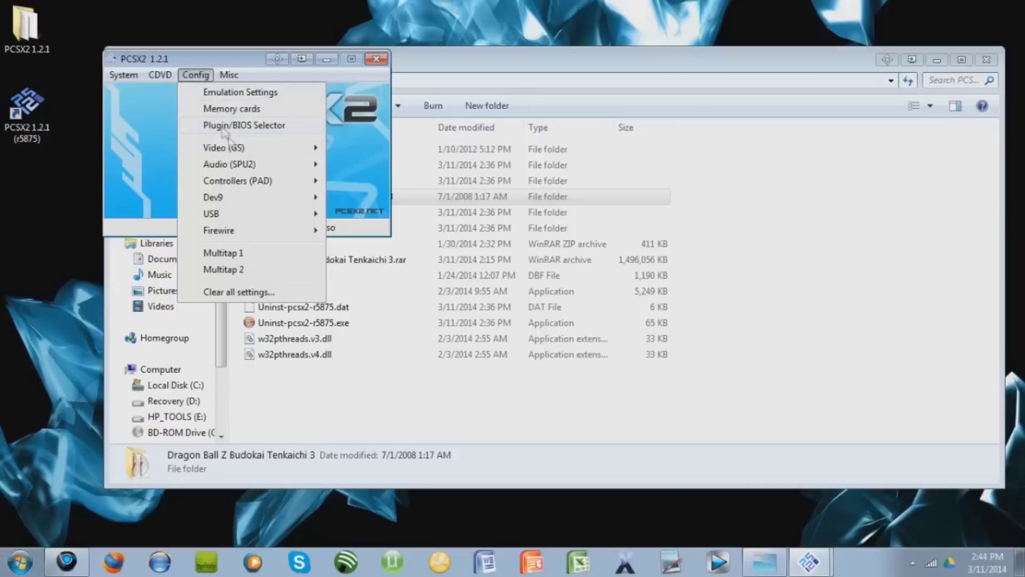
pyautogui.moveTo(243, 181)
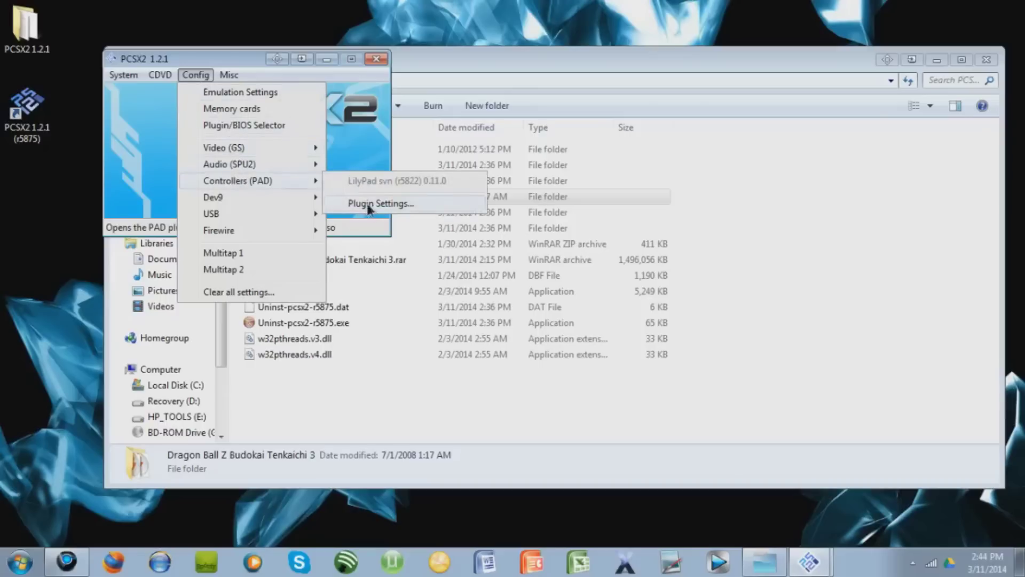
pyautogui.click(365, 198)
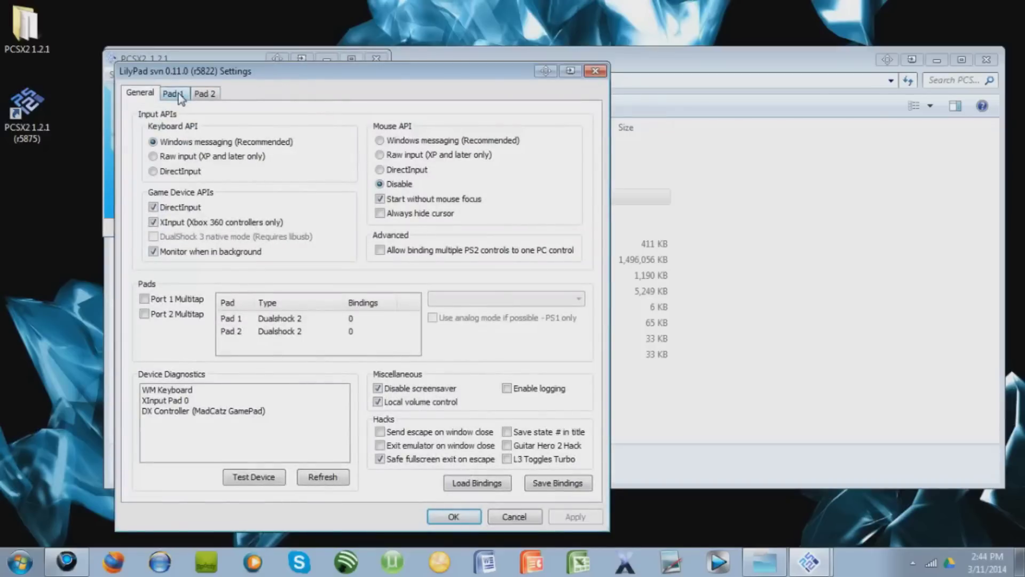
pyautogui.click(179, 96)
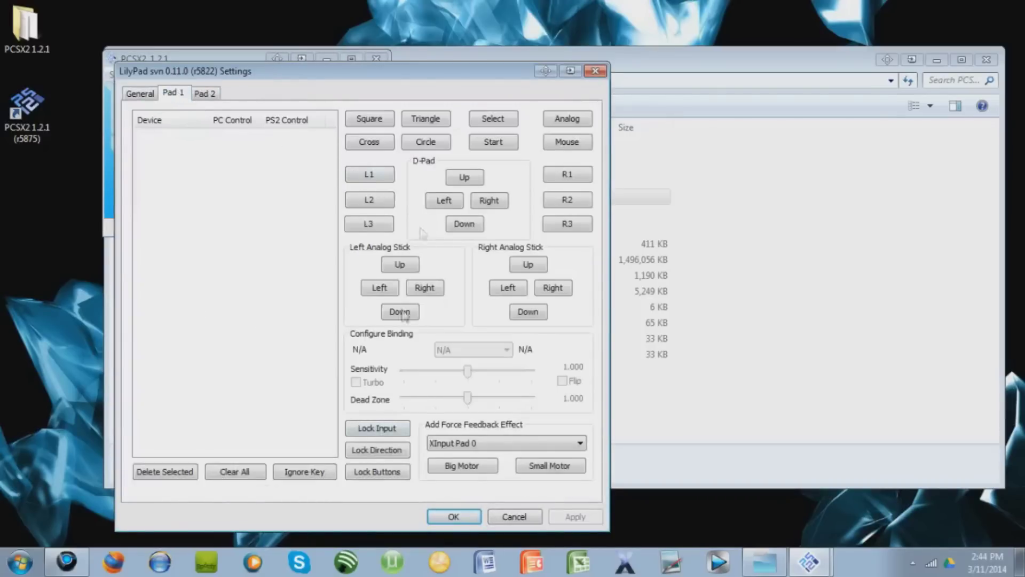
pyautogui.click(595, 71)
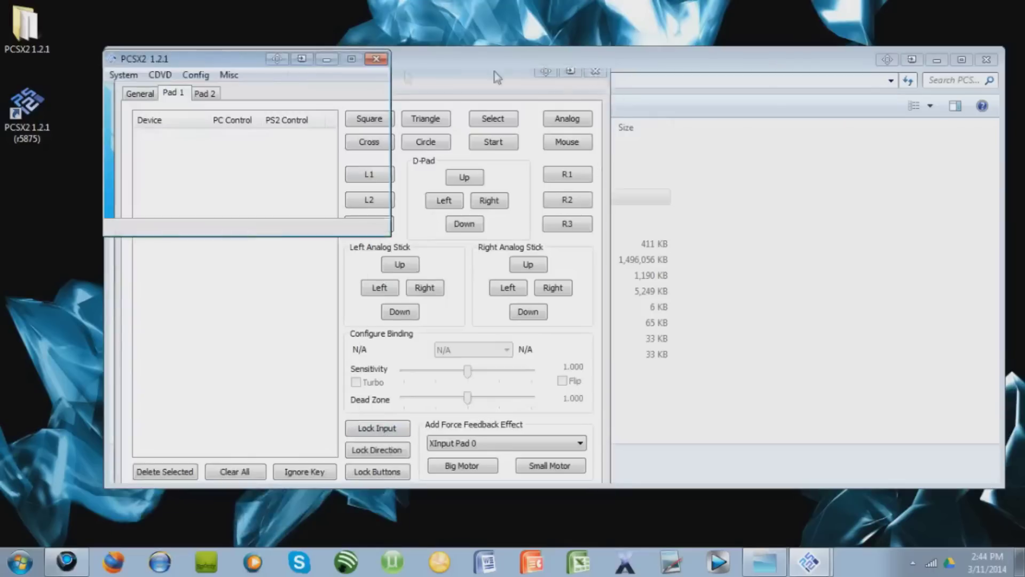
pyautogui.click(194, 76)
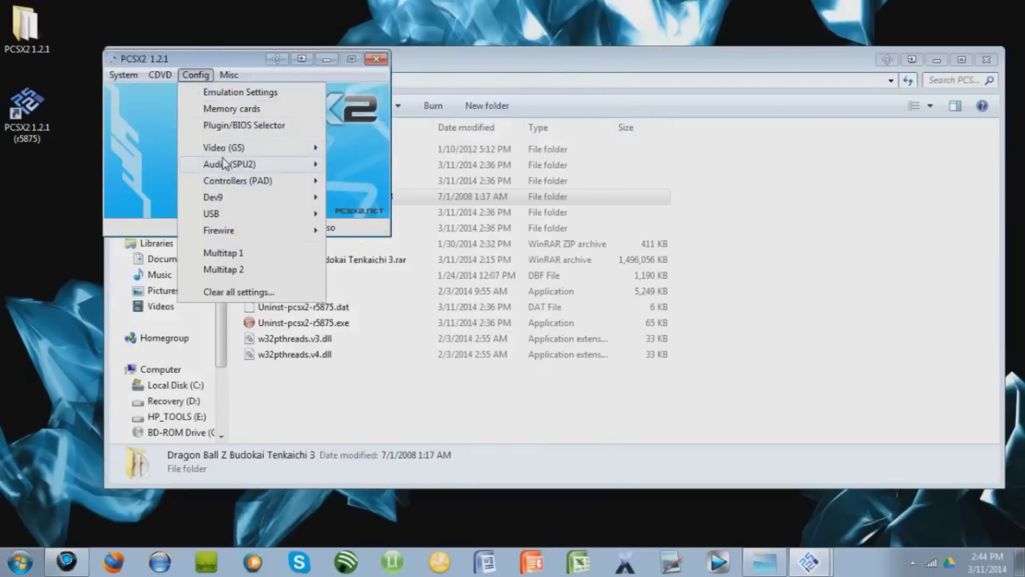
pyautogui.moveTo(224, 165)
pyautogui.moveTo(281, 145)
pyautogui.moveTo(159, 77)
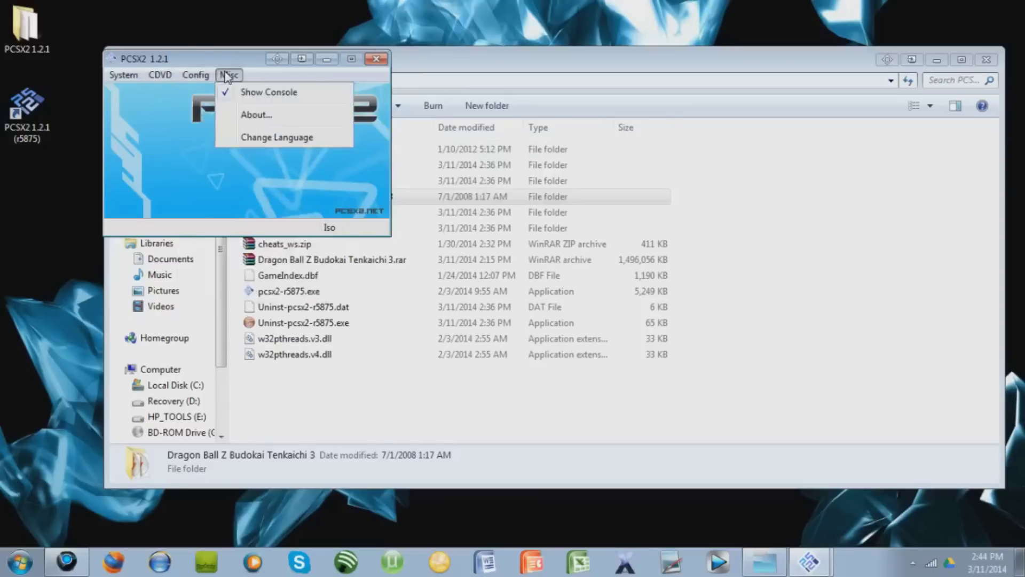
pyautogui.click(178, 62)
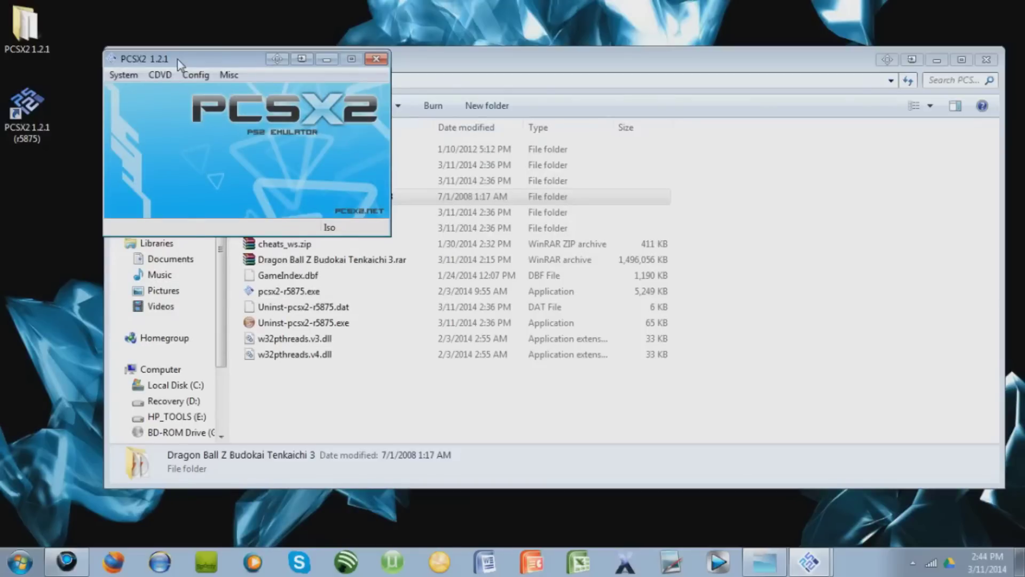
pyautogui.moveTo(178, 62); pyautogui.dragTo(304, 40)
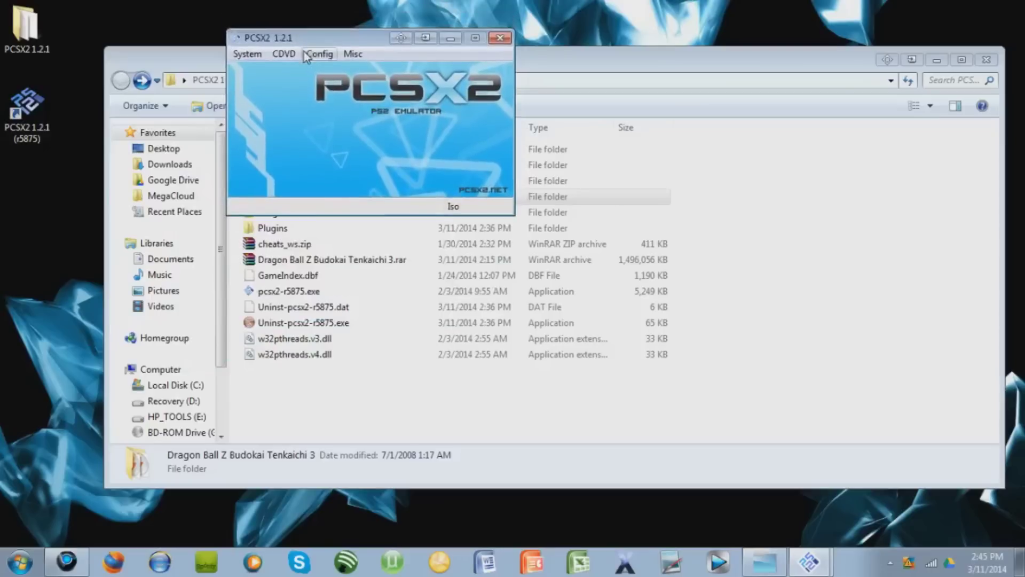